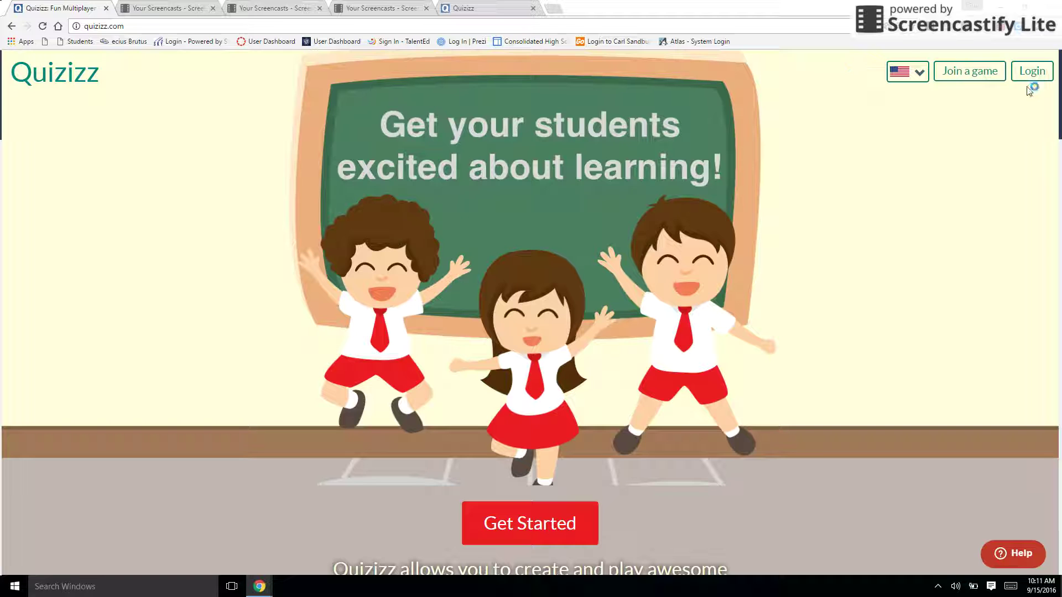
# - Log in to the teacher account with the saved credentials and start creating a new quiz
pyautogui.click(1031, 81)
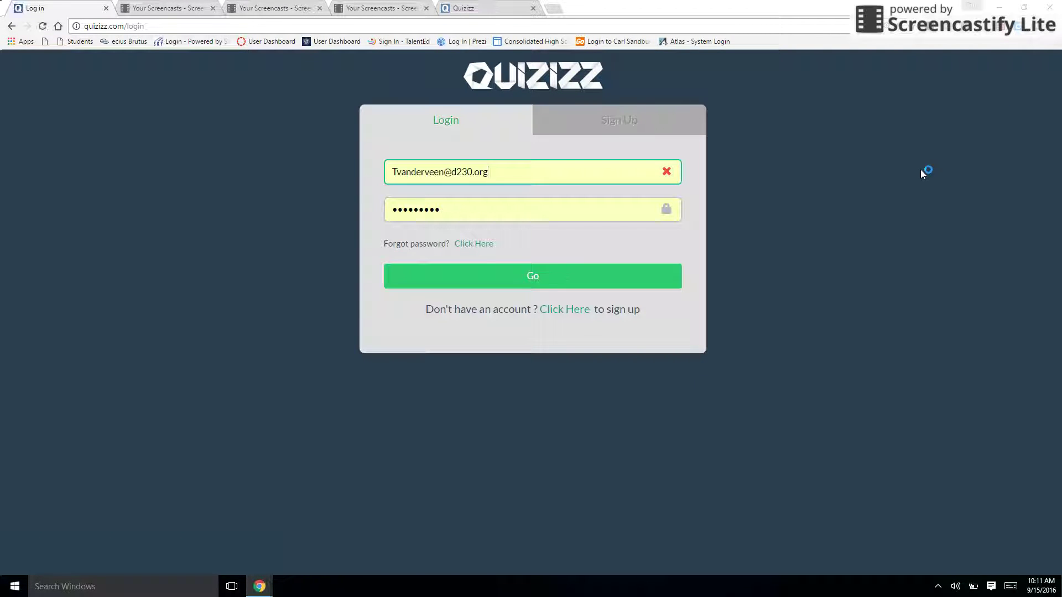
pyautogui.click(546, 280)
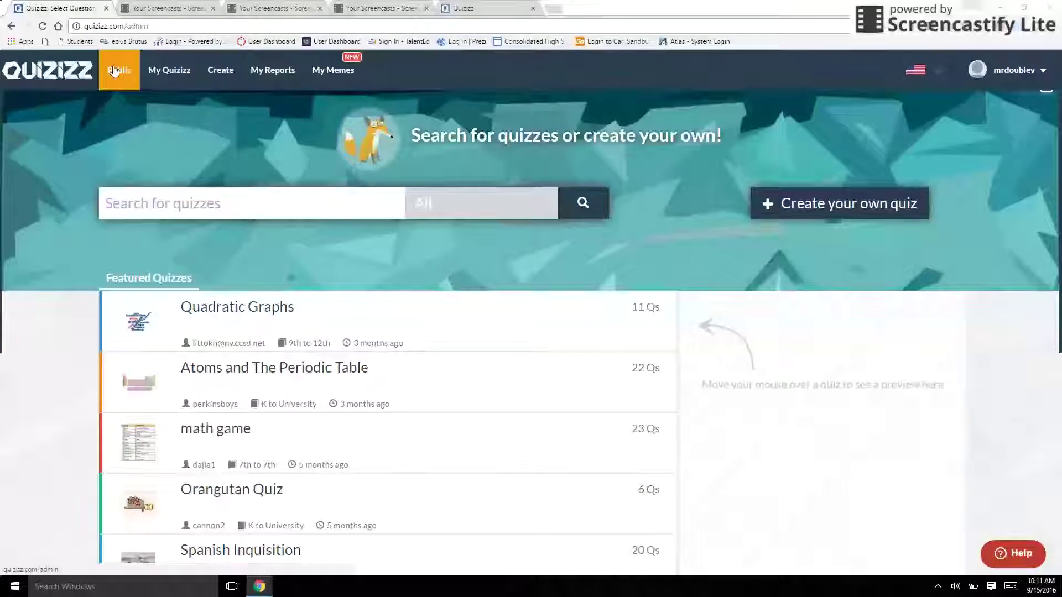
pyautogui.click(149, 74)
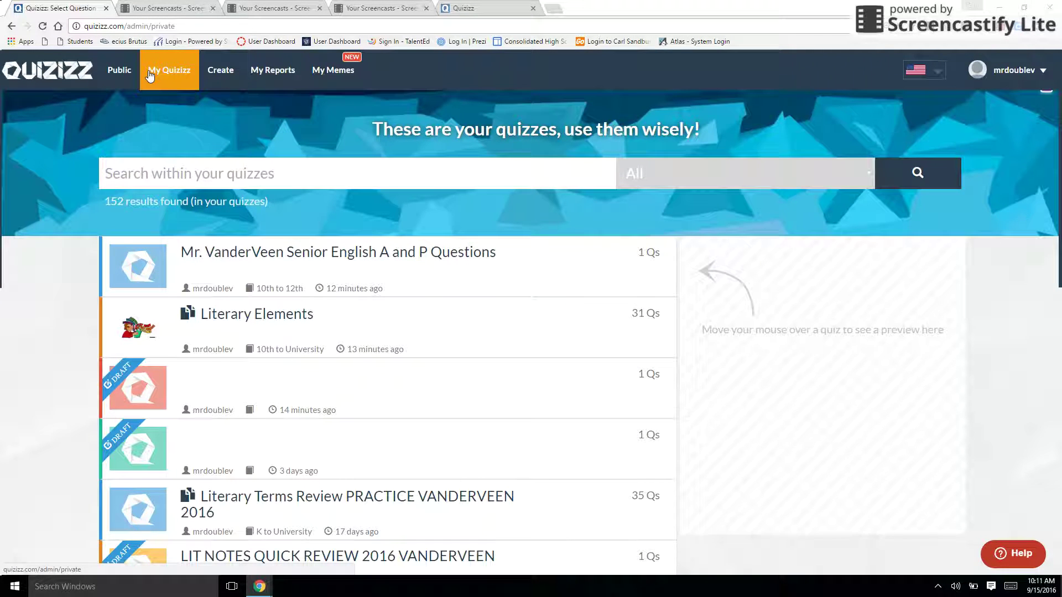
pyautogui.click(211, 77)
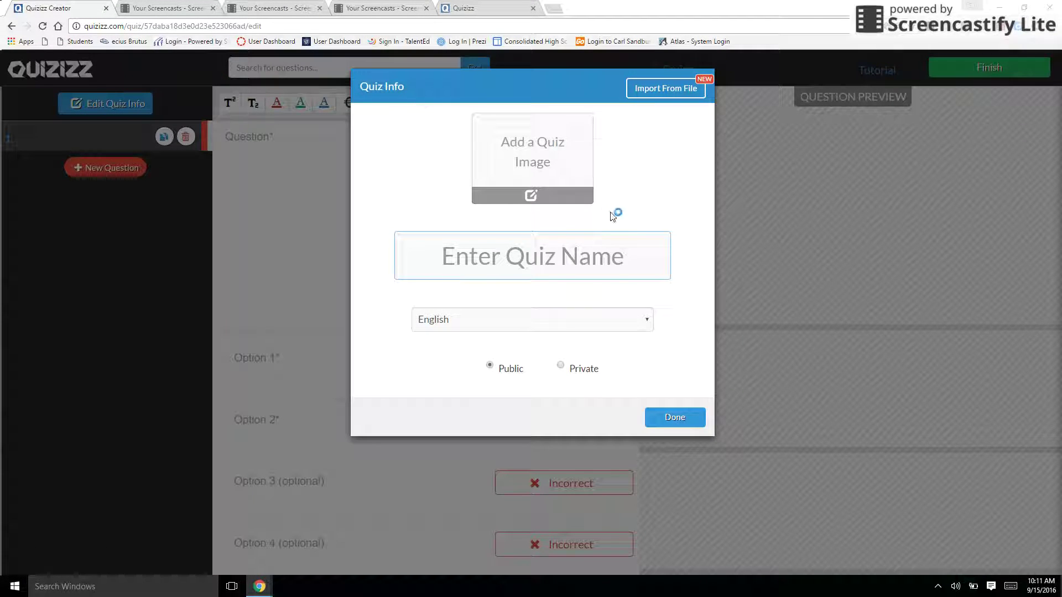
# - Name the new quiz "Of Mice and Men Chapter 1" and save the quiz info
pyautogui.click(676, 418)
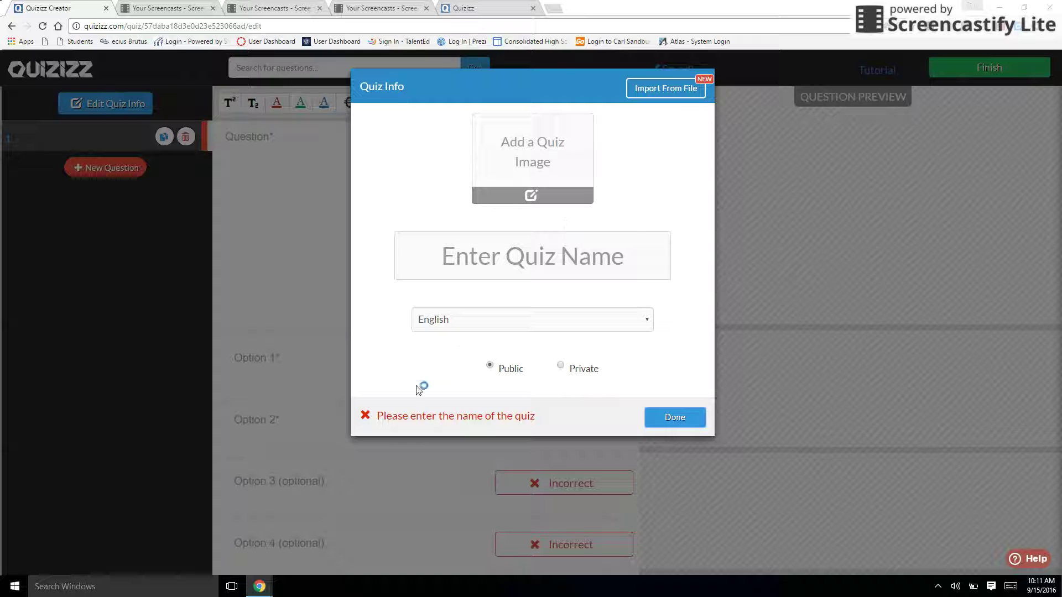
pyautogui.click(487, 246)
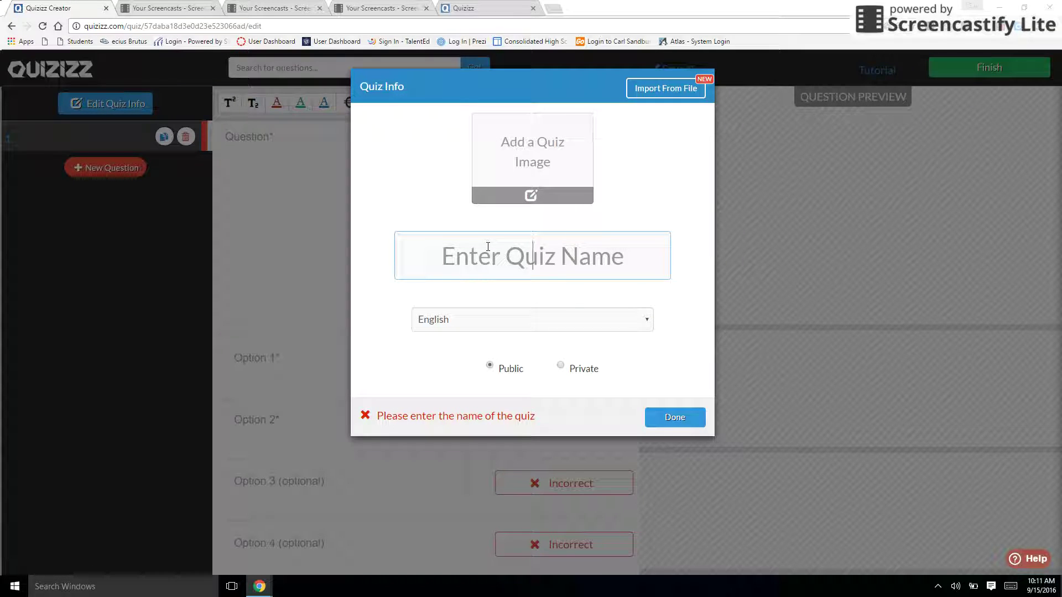
pyautogui.write('Of Mice')
pyautogui.write(' and Men ')
pyautogui.write('Chapter ')
pyautogui.write('1')
pyautogui.click(679, 419)
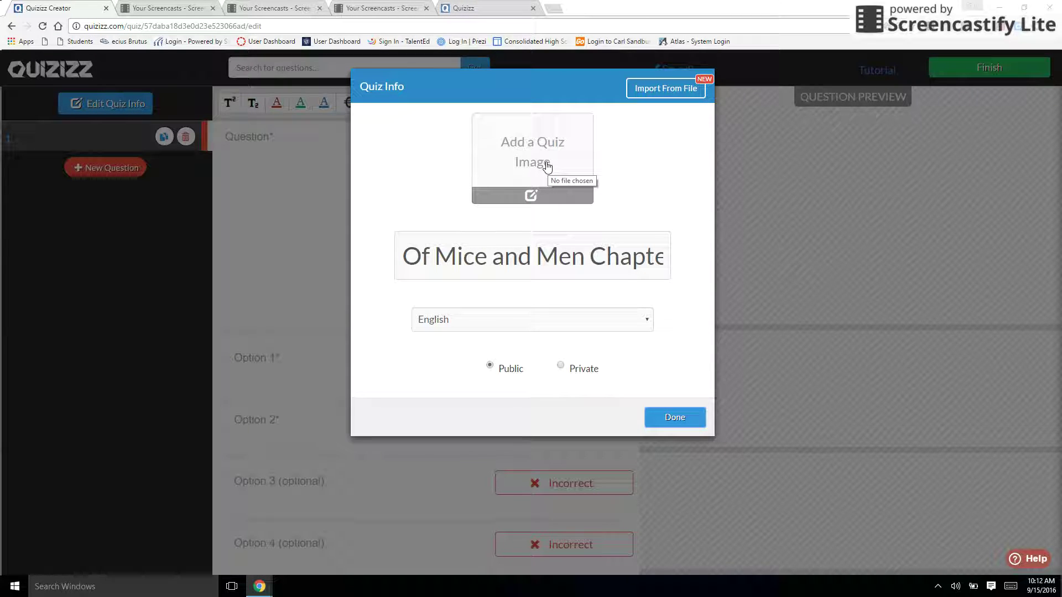
pyautogui.click(672, 418)
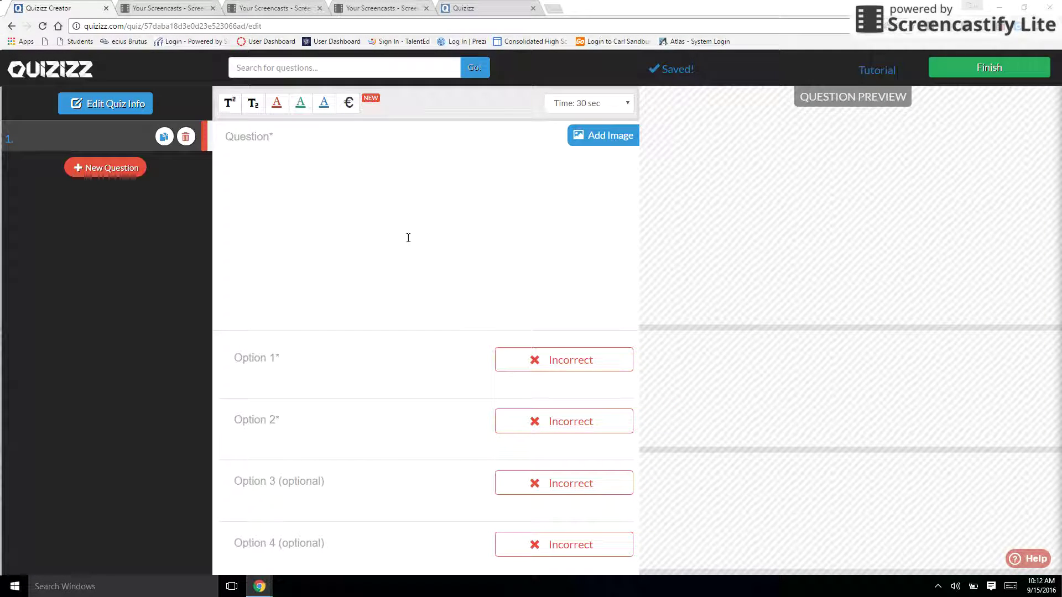
# - Enter "Who is the main character" as the first question's text
pyautogui.click(350, 181)
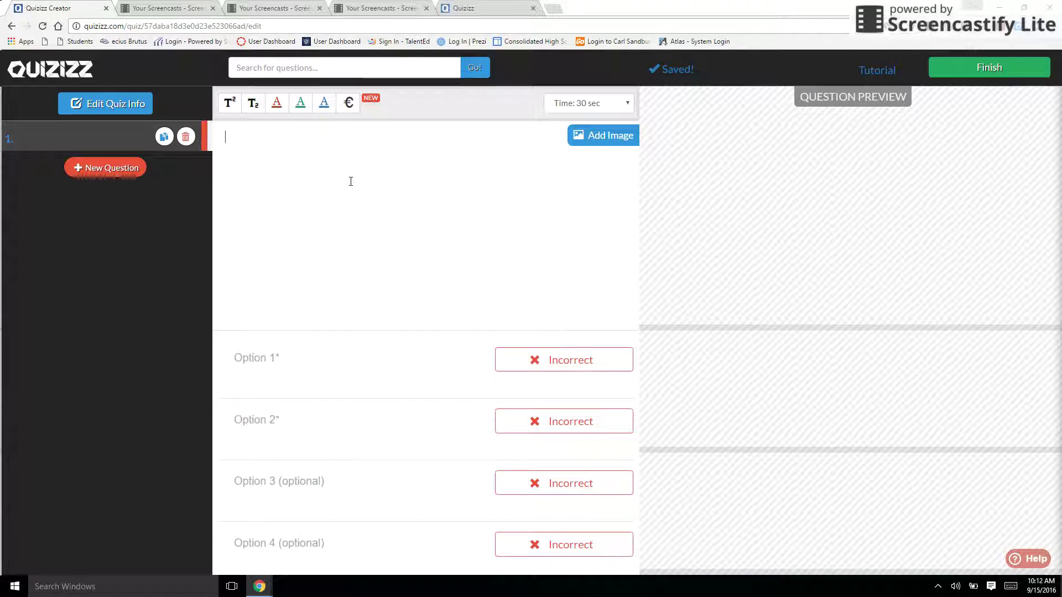
pyautogui.write('W')
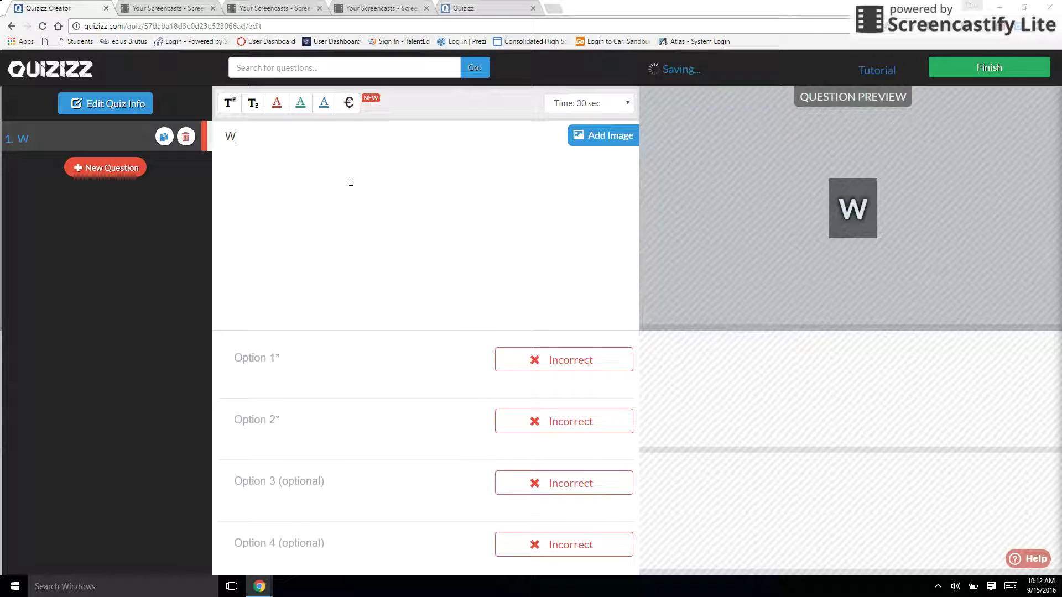
pyautogui.write('ho is the')
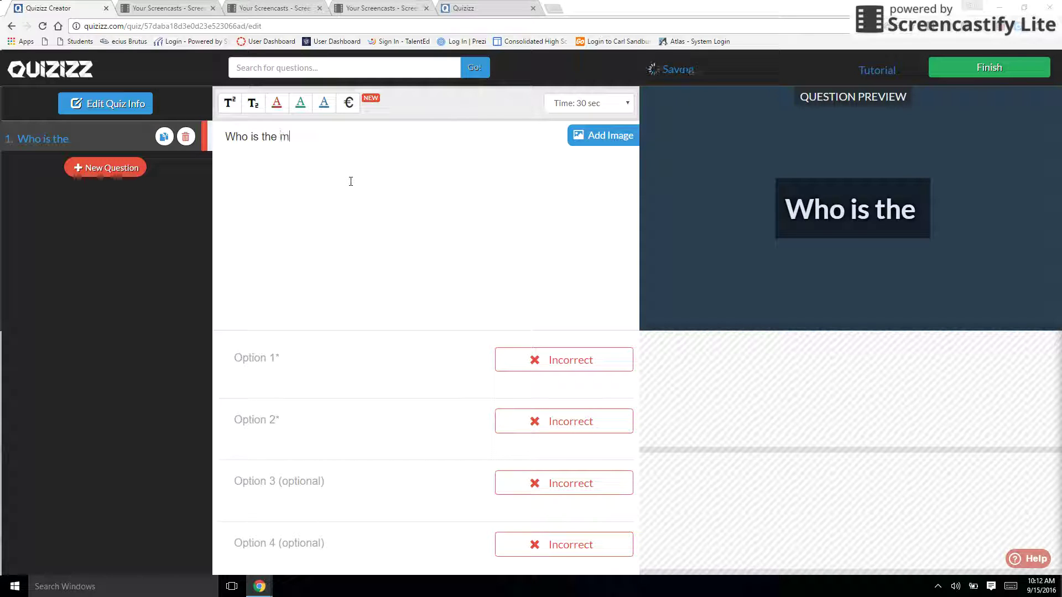
pyautogui.write(' main character')
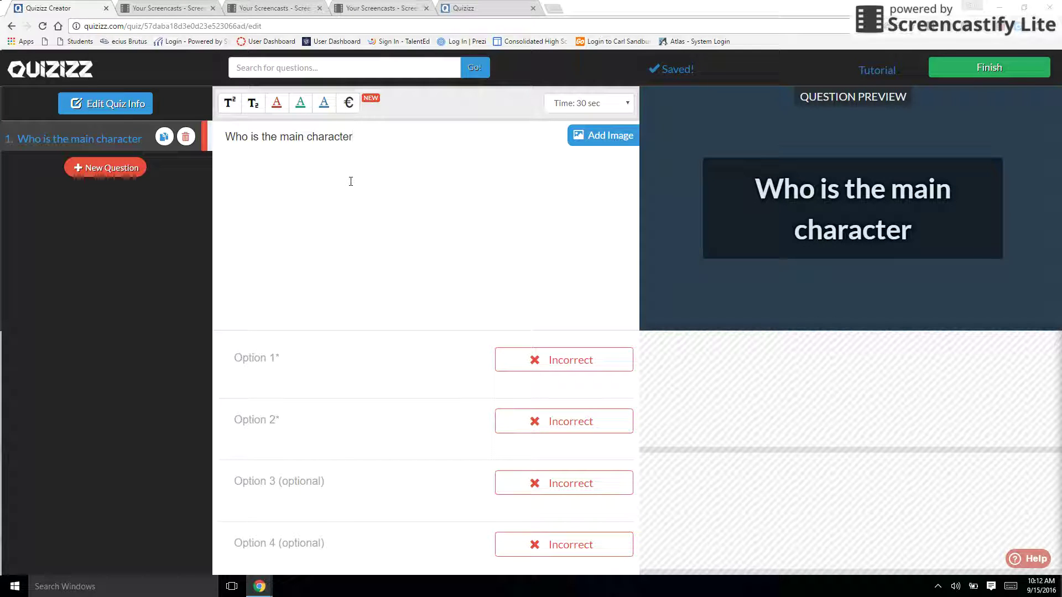
# - Reword the first question as "Who are the main characters?"
pyautogui.press('BackSpace')
pyautogui.press('BackSpace')
pyautogui.press('BackSpace')
pyautogui.press('BackSpace')
pyautogui.press('BackSpace')
pyautogui.press('BackSpace')
pyautogui.press('BackSpace')
pyautogui.press('BackSpace')
pyautogui.press('BackSpace')
pyautogui.press('BackSpace')
pyautogui.press('BackSpace')
pyautogui.press('BackSpace')
pyautogui.press('BackSpace')
pyautogui.press('BackSpace')
pyautogui.press('BackSpace')
pyautogui.press('BackSpace')
pyautogui.press('BackSpace')
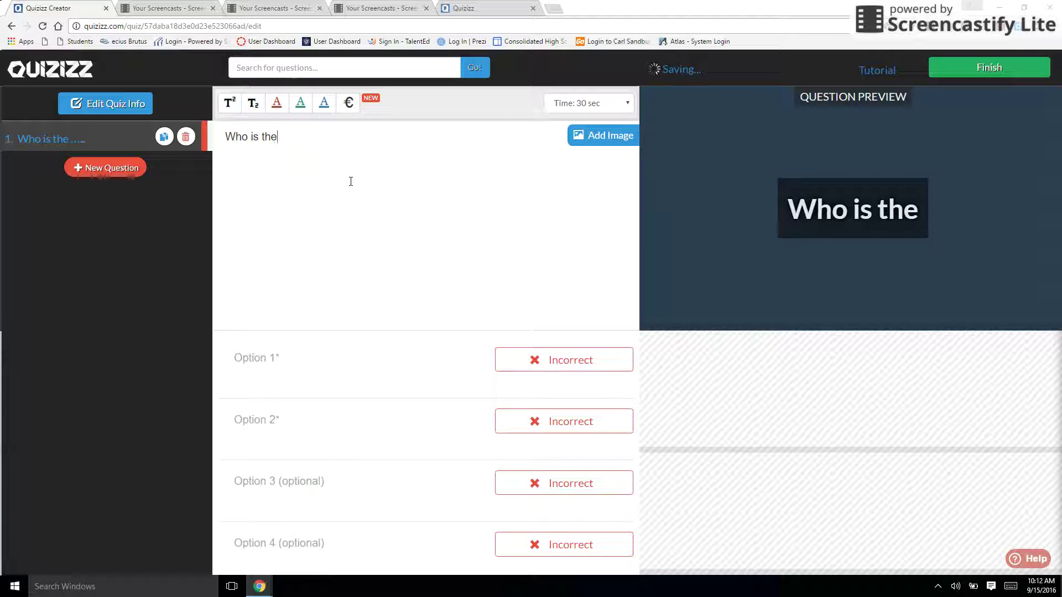
pyautogui.press('BackSpace')
pyautogui.press('BackSpace')
pyautogui.press('BackSpace')
pyautogui.write('are th')
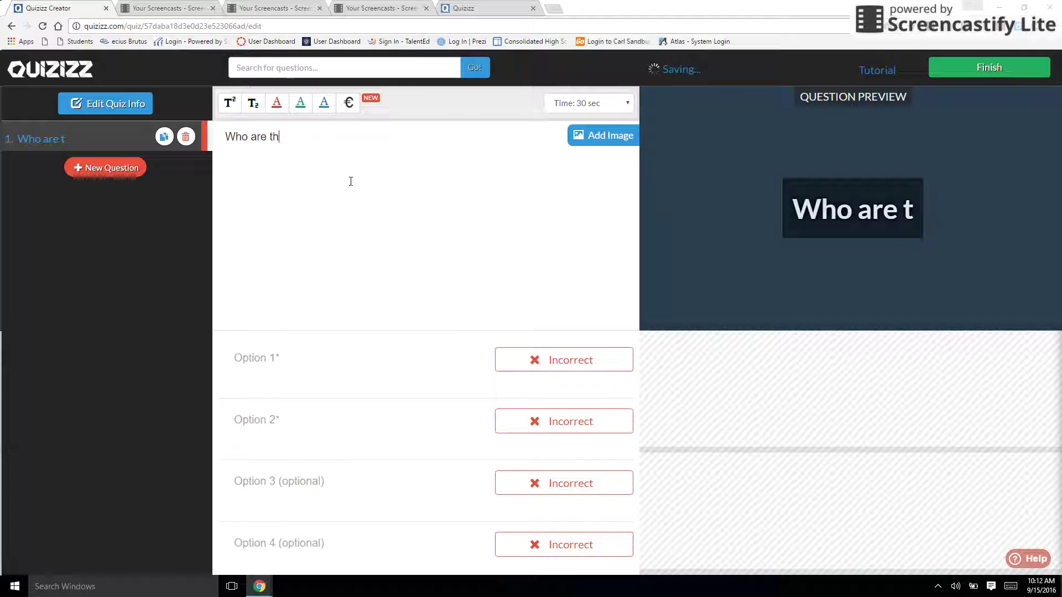
pyautogui.write('e main charact')
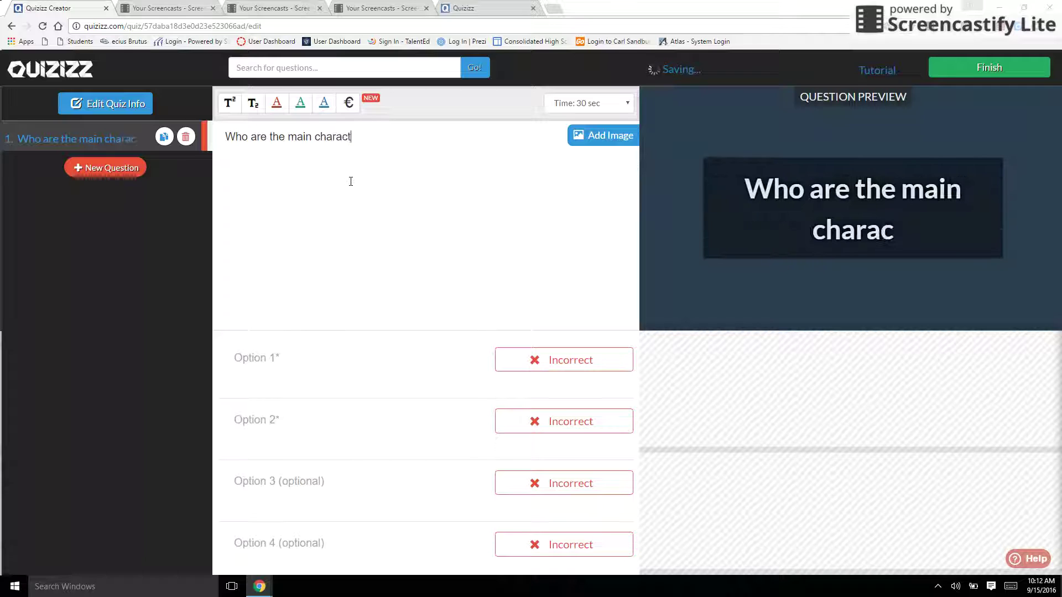
pyautogui.write('ers?')
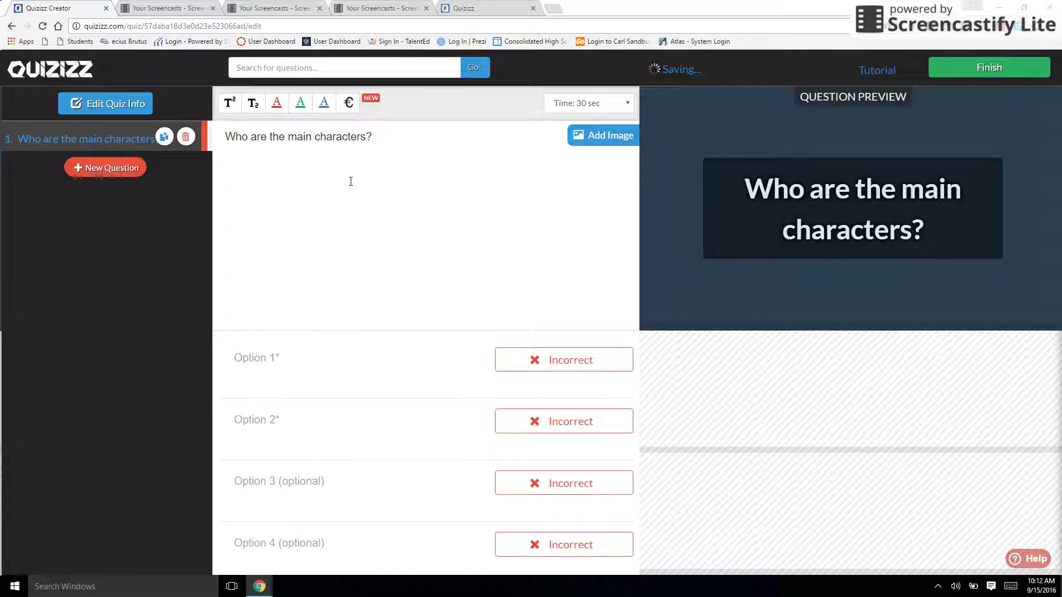
# - Fill the first question's four answer options with George, Lennie, Steve and Ludwig
pyautogui.click(233, 355)
pyautogui.write('George')
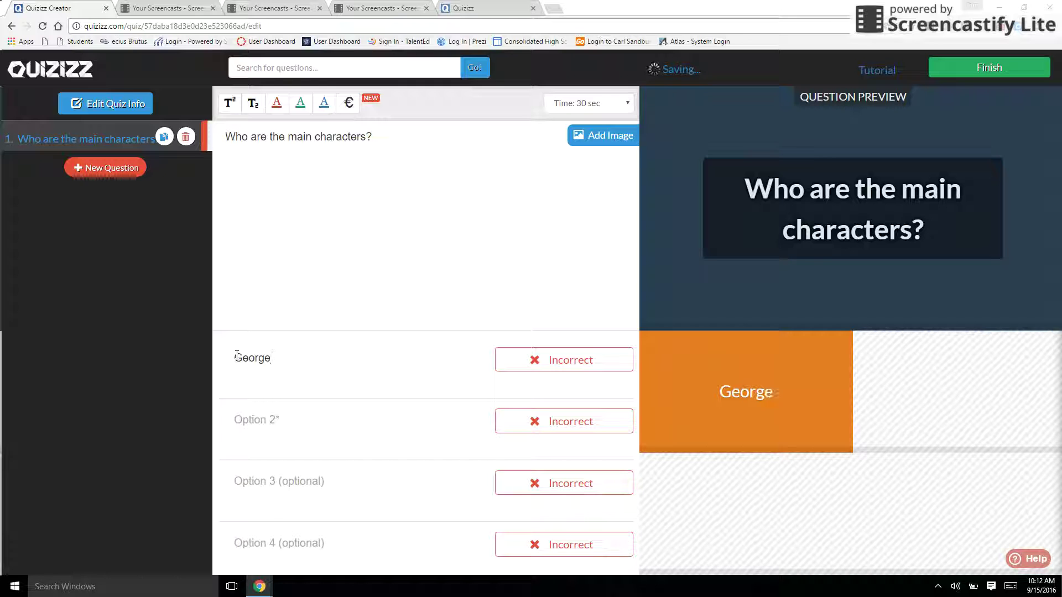
pyautogui.click(249, 424)
pyautogui.write('Lennie')
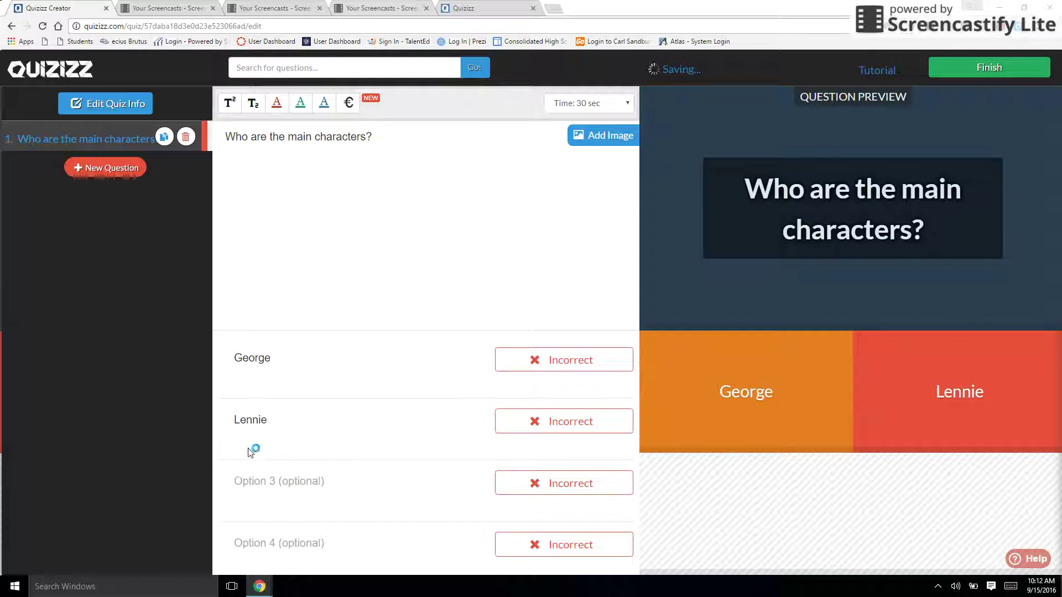
pyautogui.click(246, 484)
pyautogui.write('Steve')
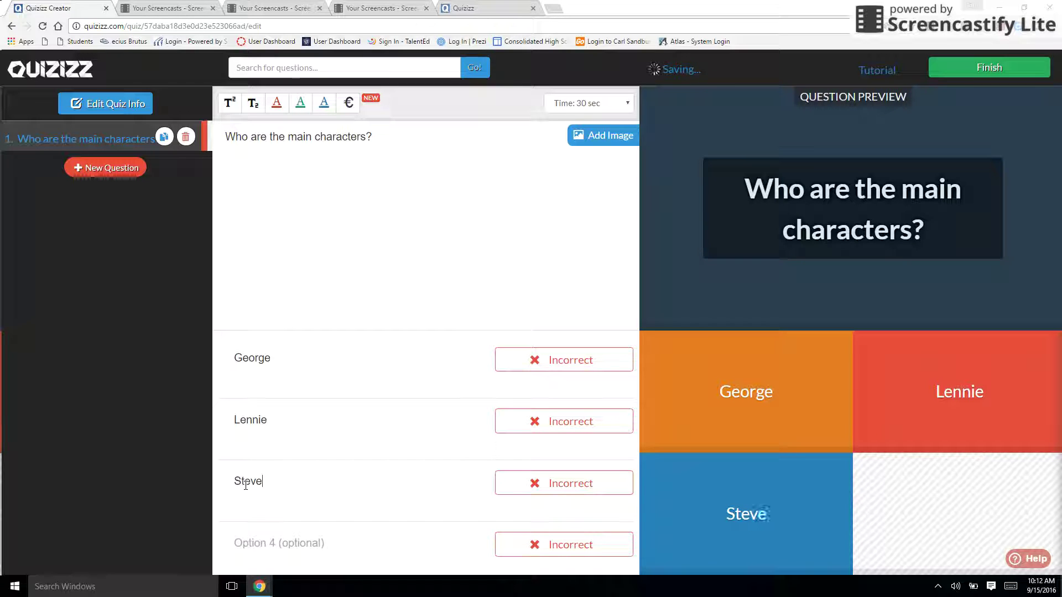
pyautogui.click(246, 539)
pyautogui.write('Lu')
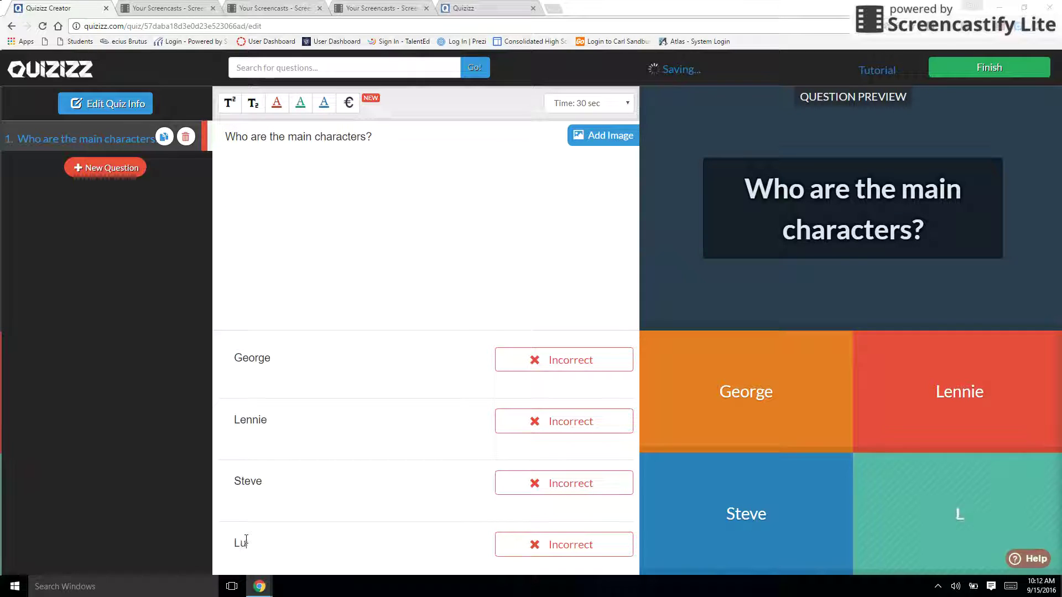
pyautogui.write('dwig')
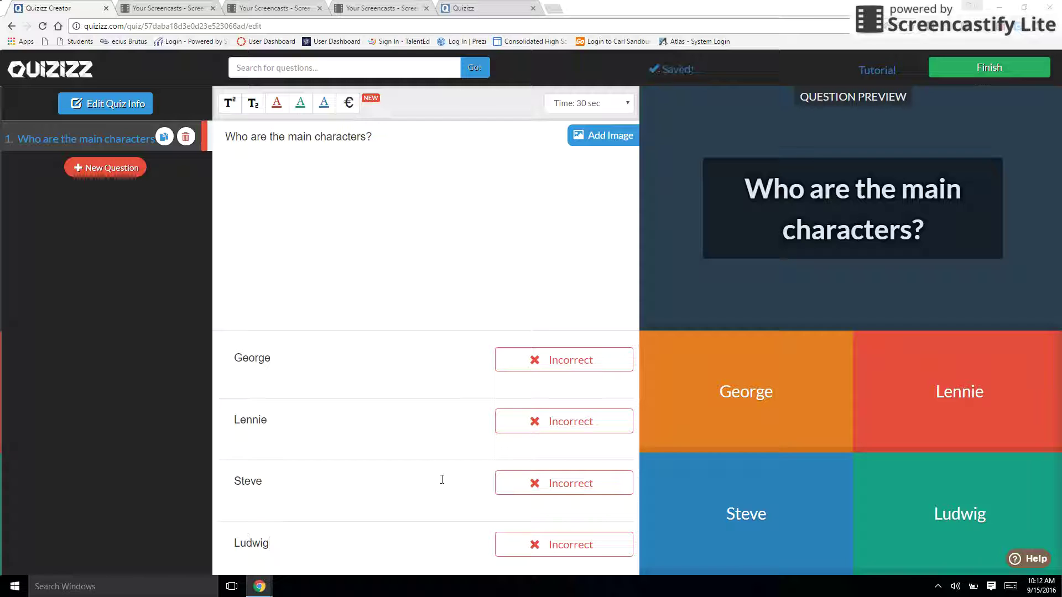
# - Try to mark both George and Lennie as correct answers to the first question
pyautogui.click(562, 360)
pyautogui.click(558, 429)
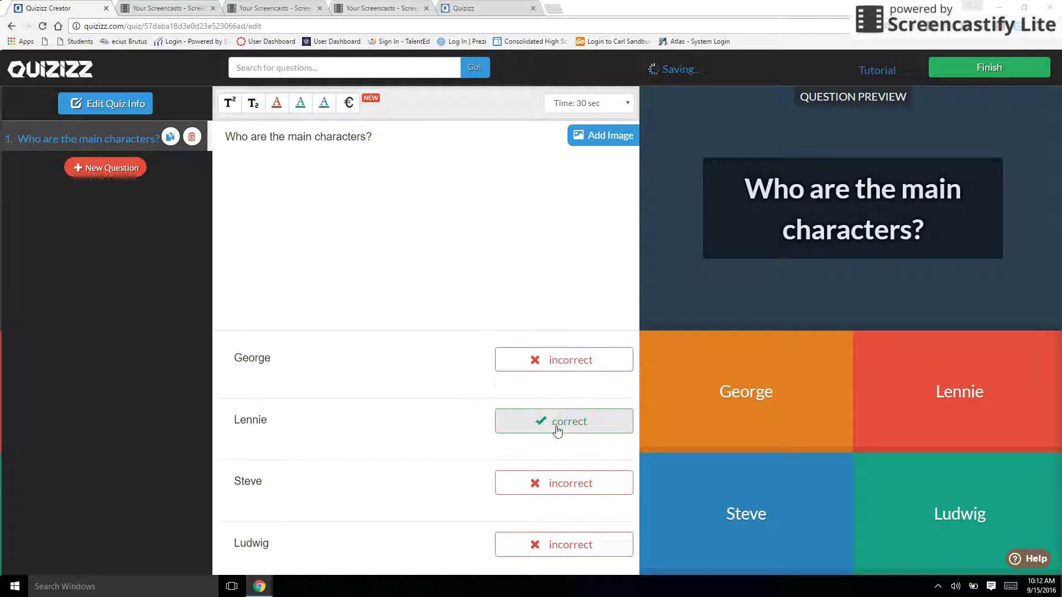
pyautogui.click(556, 365)
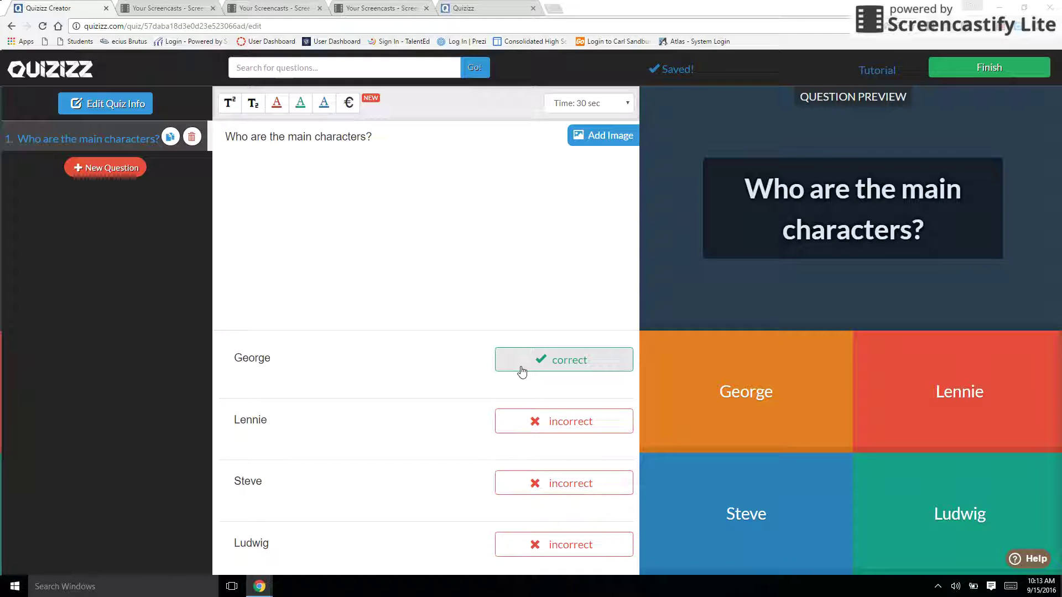
# - Replace the first answer option with Steve and mark Lennie as the correct answer
pyautogui.moveTo(272, 359); pyautogui.dragTo(232, 358)
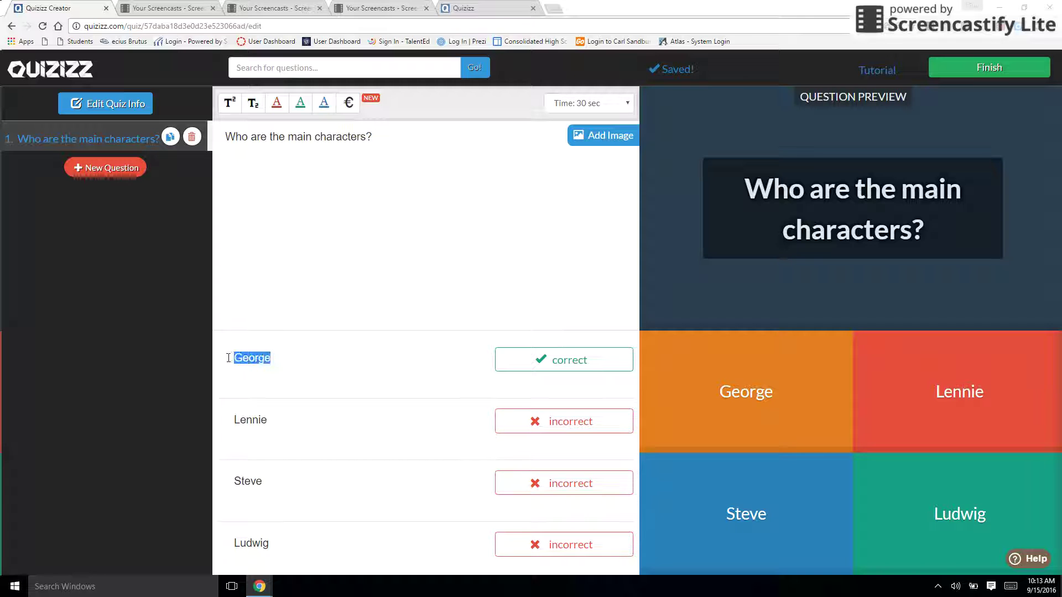
pyautogui.write('S')
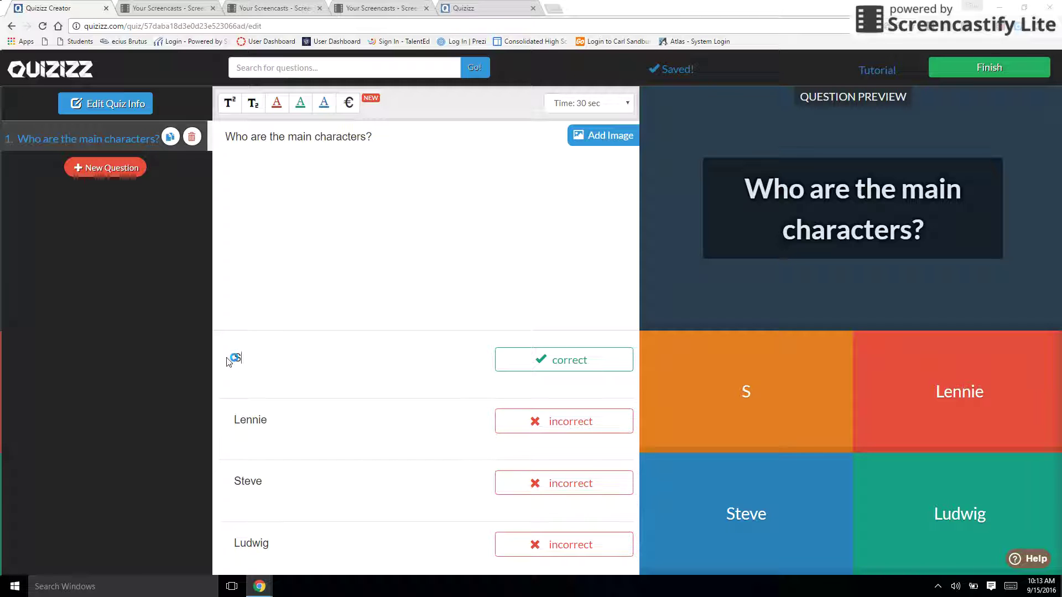
pyautogui.write('teve')
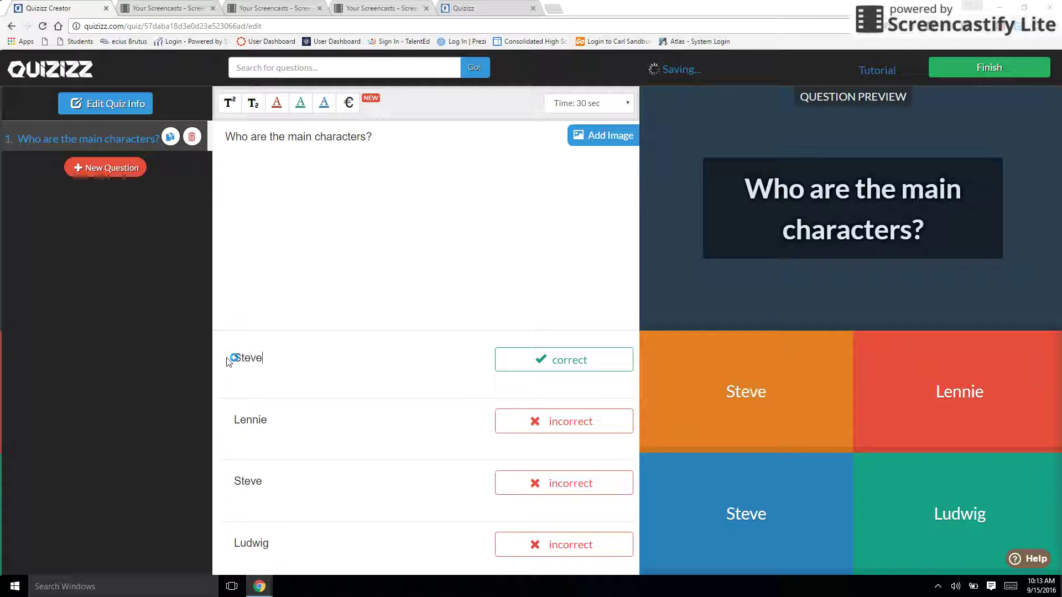
pyautogui.click(563, 422)
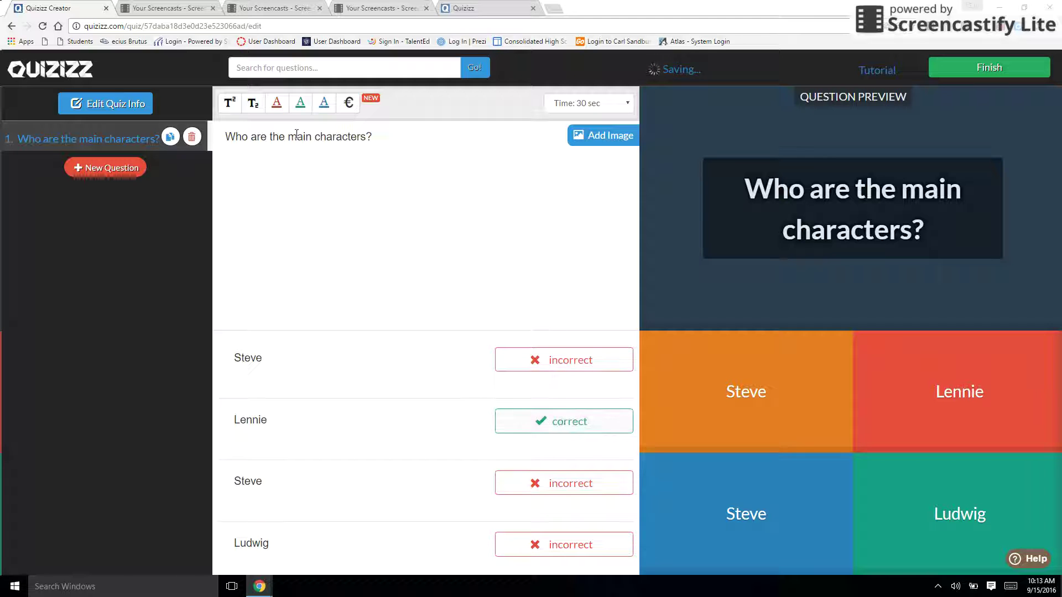
# - Reword the first question as "Who is one of the main characters?"
pyautogui.click(267, 138)
pyautogui.press('BackSpace')
pyautogui.press('BackSpace')
pyautogui.press('BackSpace')
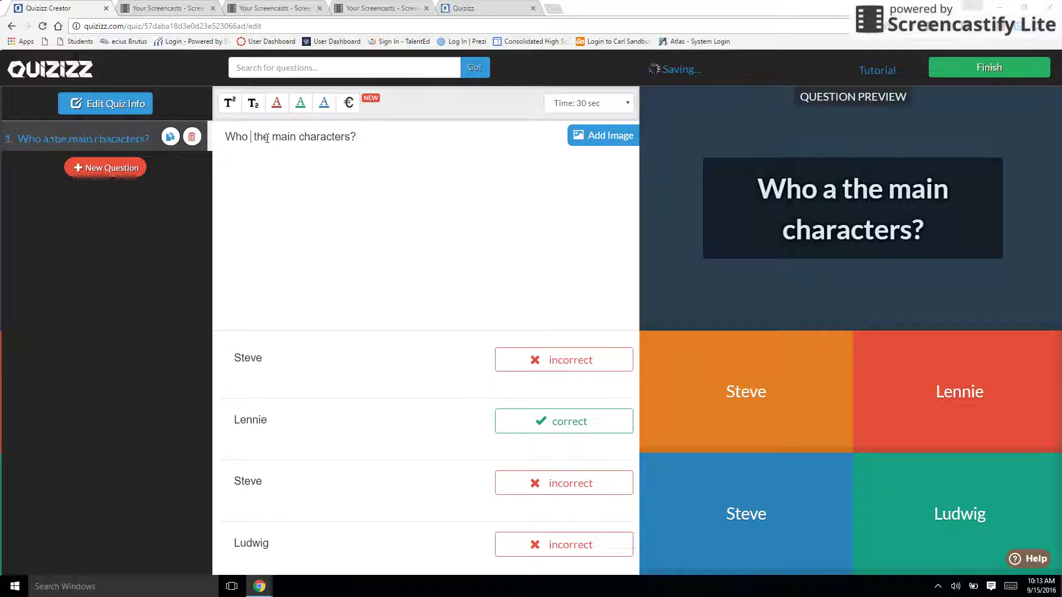
pyautogui.write('is one of')
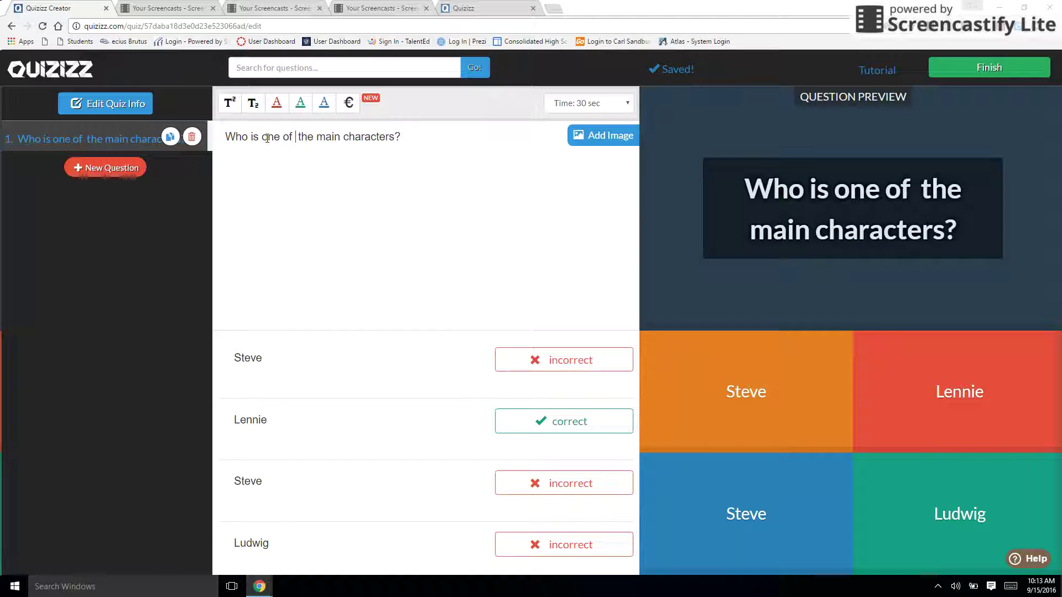
pyautogui.press('BackSpace')
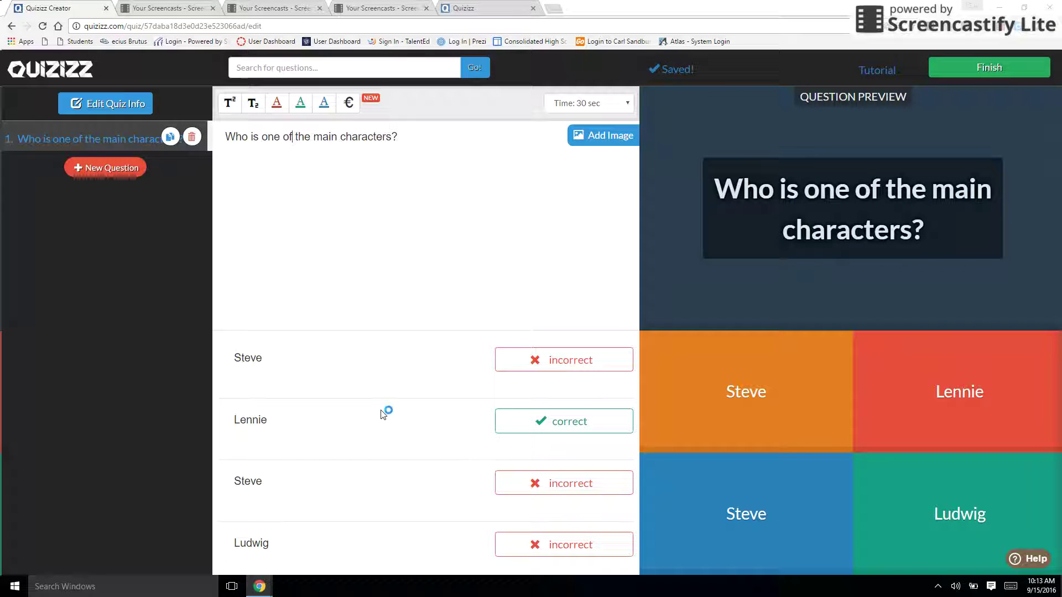
# - Add a second question with the placeholder text "Question"
pyautogui.click(101, 168)
pyautogui.click(243, 151)
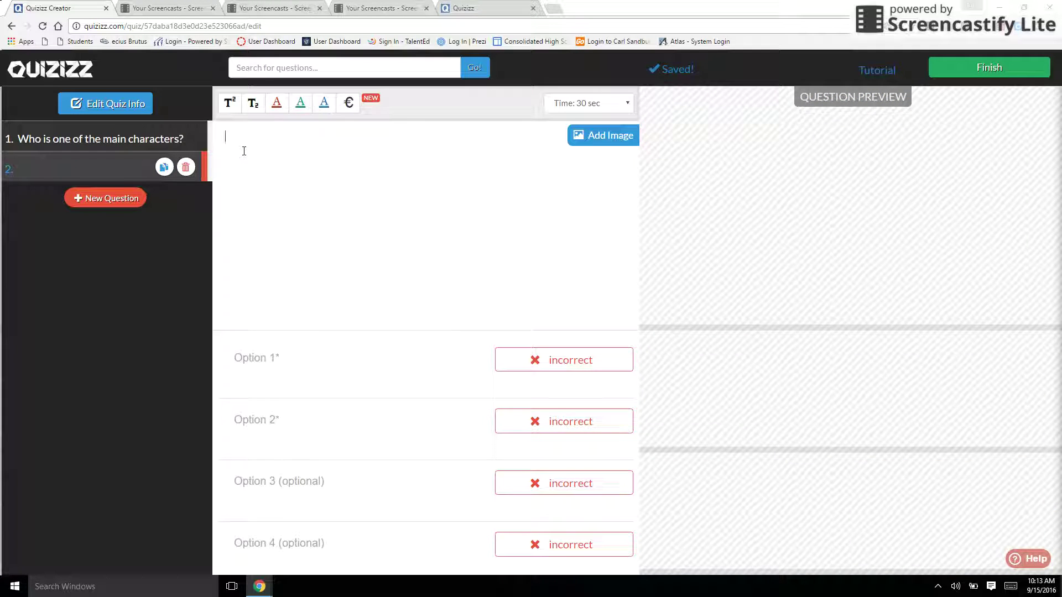
pyautogui.write('Question')
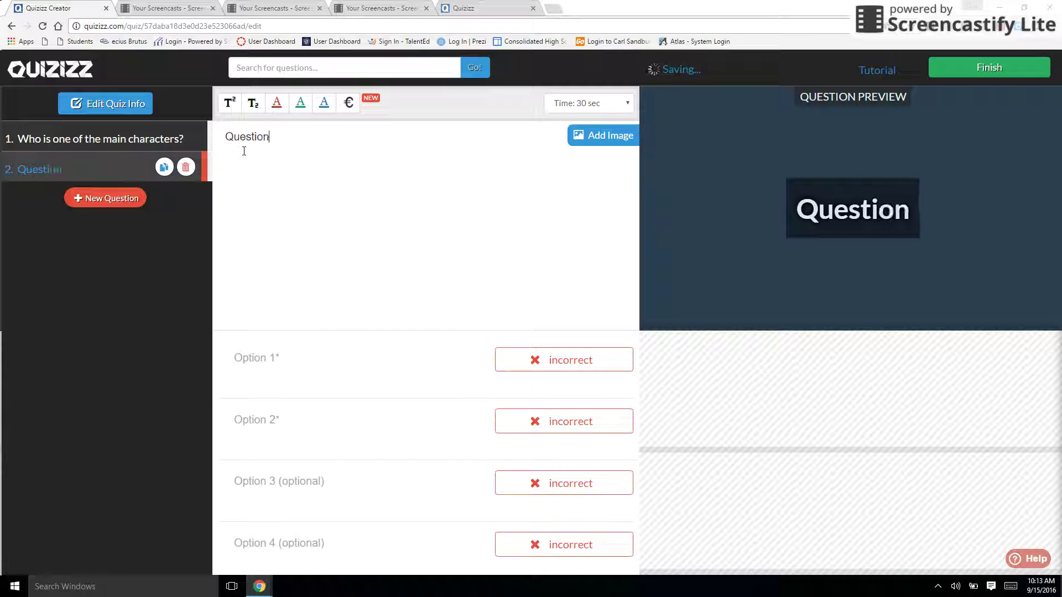
# - Fill the second question's four answer options with A1, A2, A3 and A4
pyautogui.click(251, 356)
pyautogui.write('A1')
pyautogui.click(266, 414)
pyautogui.write('A2')
pyautogui.click(258, 485)
pyautogui.write('A3')
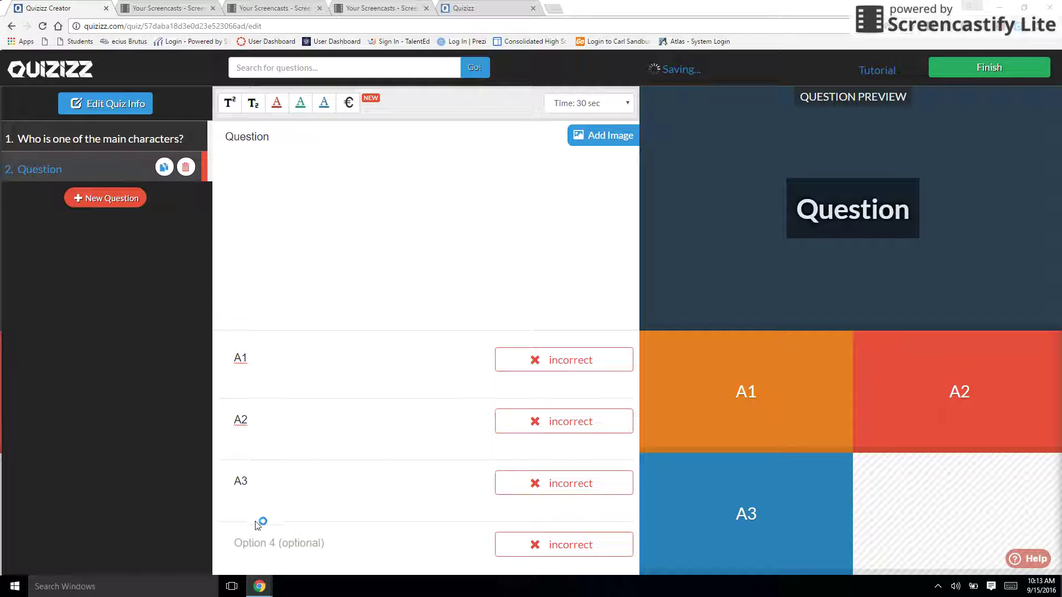
pyautogui.click(253, 539)
pyautogui.write('A4')
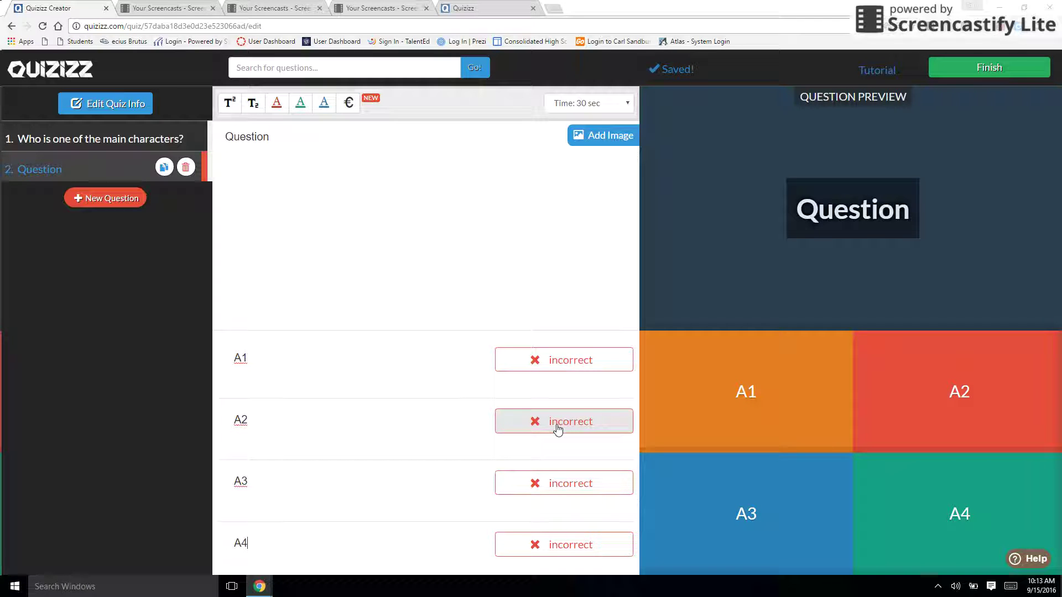
# - Try to finish the quiz, and mark A2 as the second question's correct answer
pyautogui.click(959, 69)
pyautogui.click(675, 173)
pyautogui.click(546, 418)
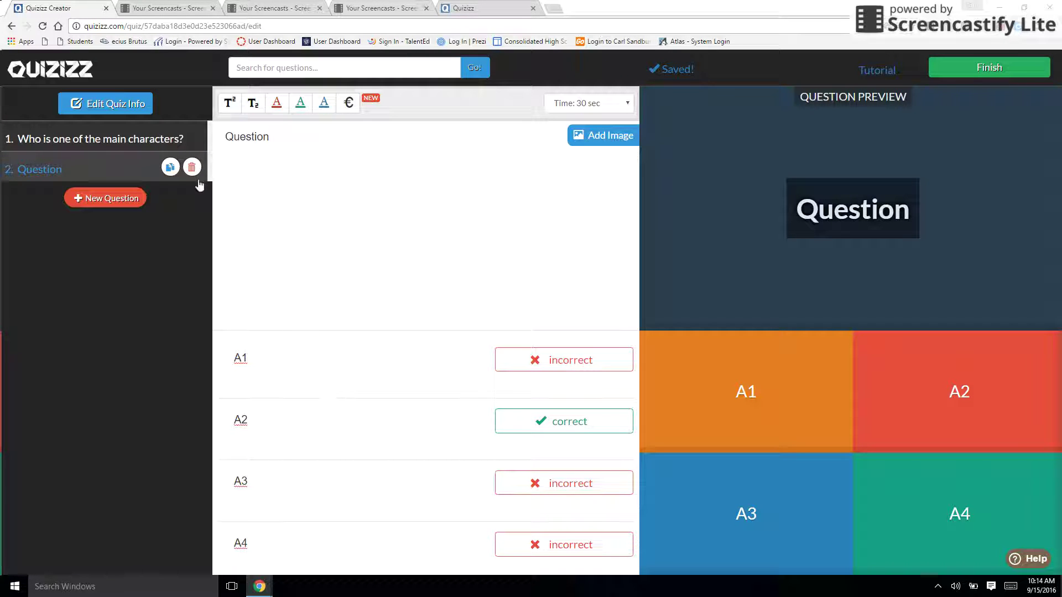
# - Finish the quiz editing and assign it the subject English with the topics Reading and Literature
pyautogui.moveTo(194, 142)
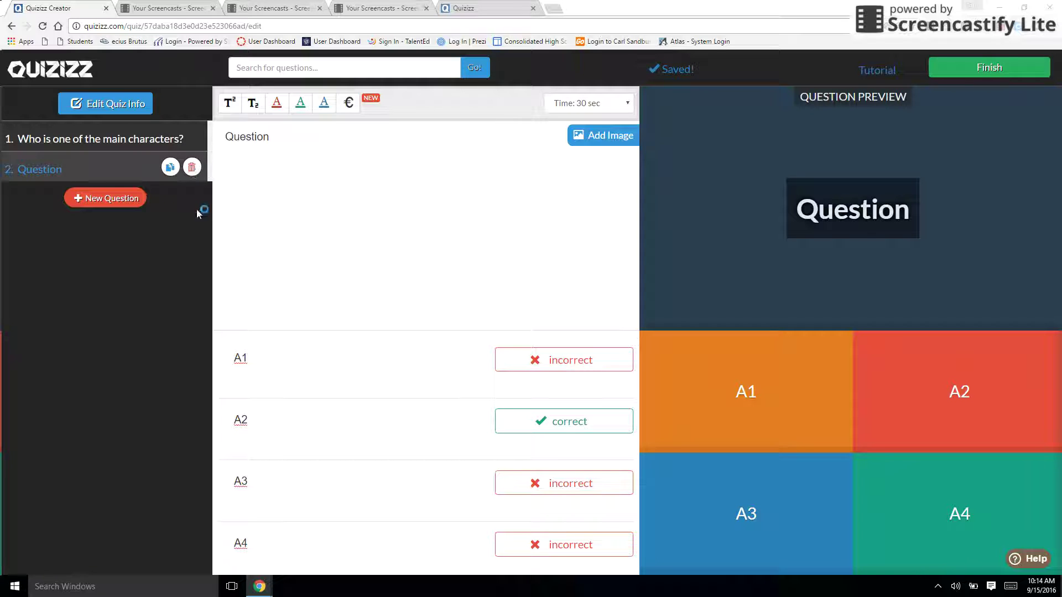
pyautogui.click(1000, 74)
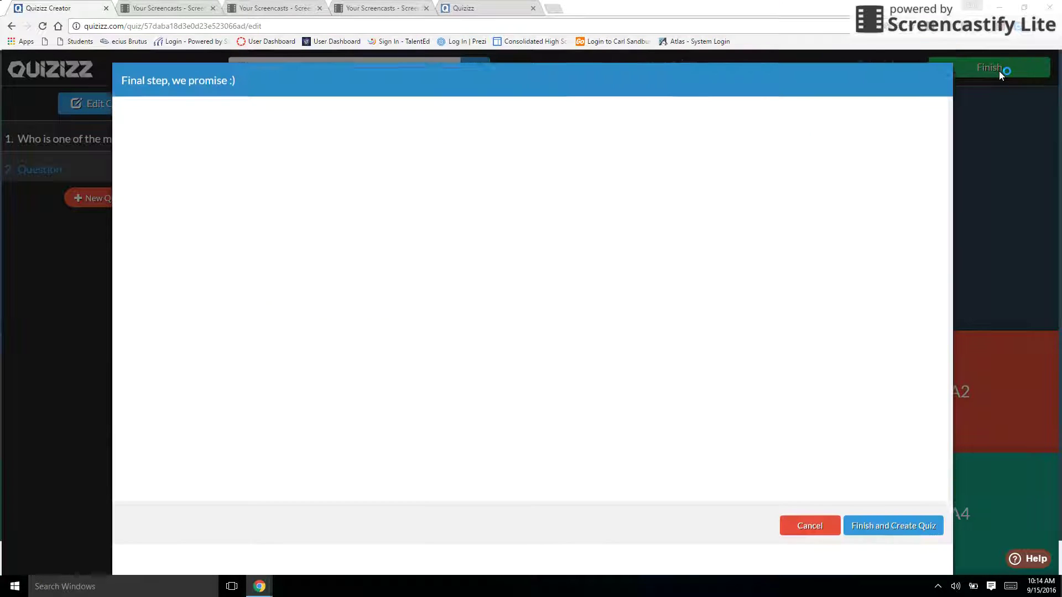
pyautogui.click(656, 262)
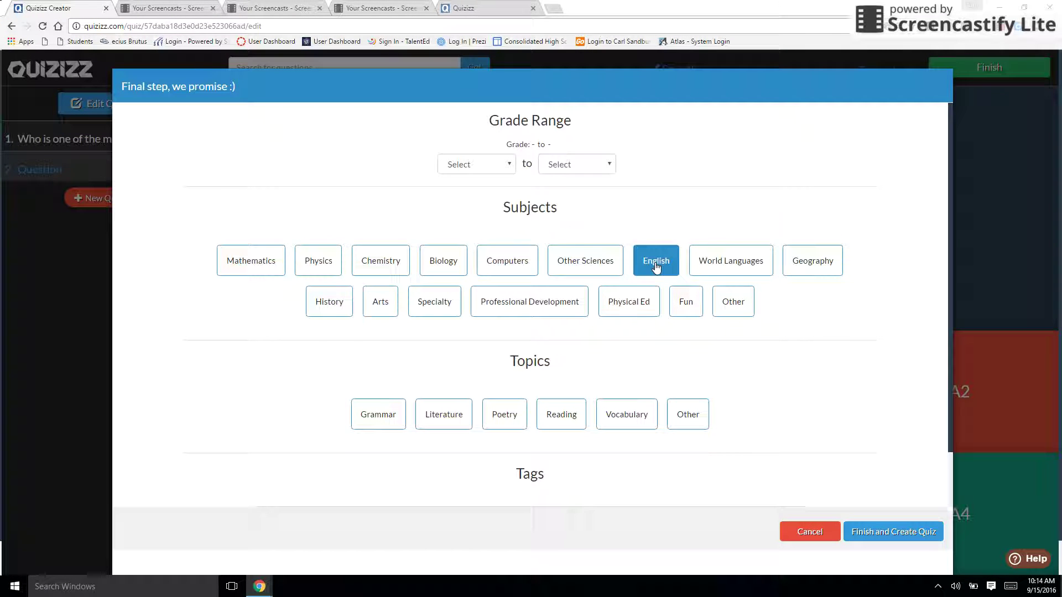
pyautogui.click(574, 413)
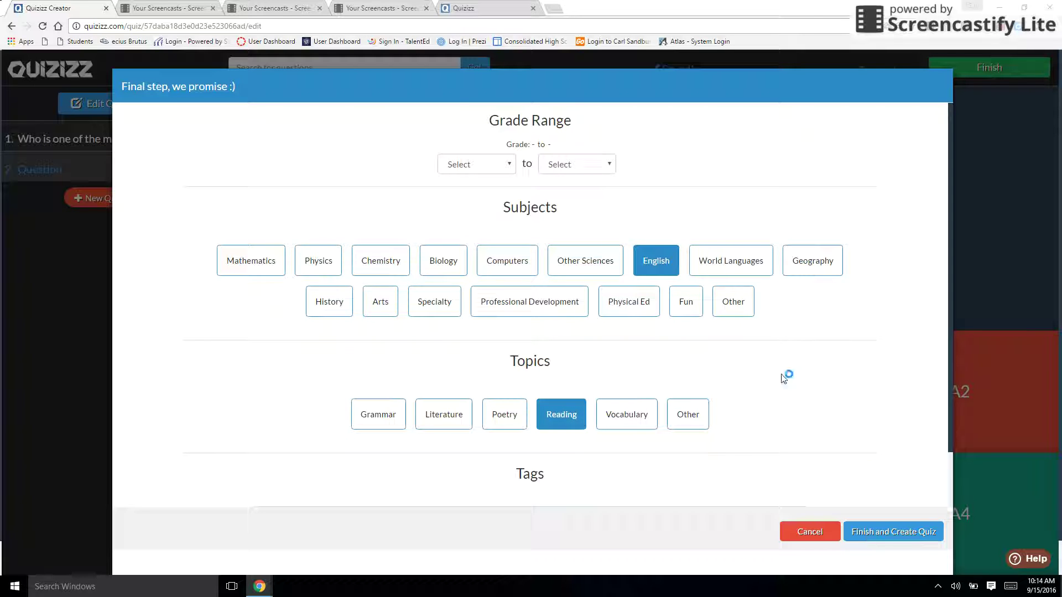
pyautogui.click(445, 425)
pyautogui.click(875, 536)
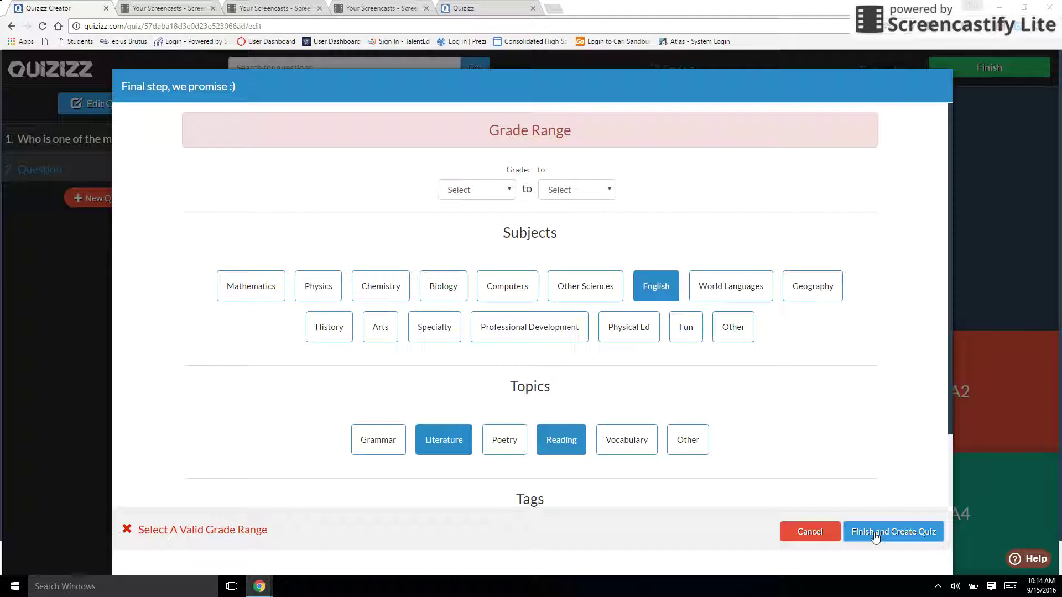
# - Set the quiz's grade range to 9 to 10 and create the quiz
pyautogui.click(510, 190)
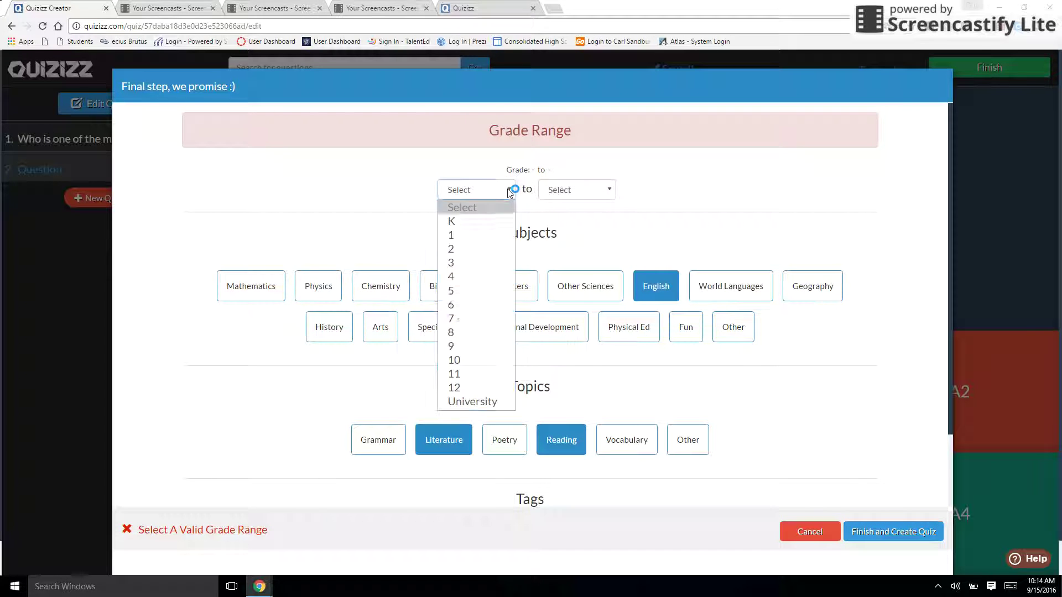
pyautogui.click(458, 350)
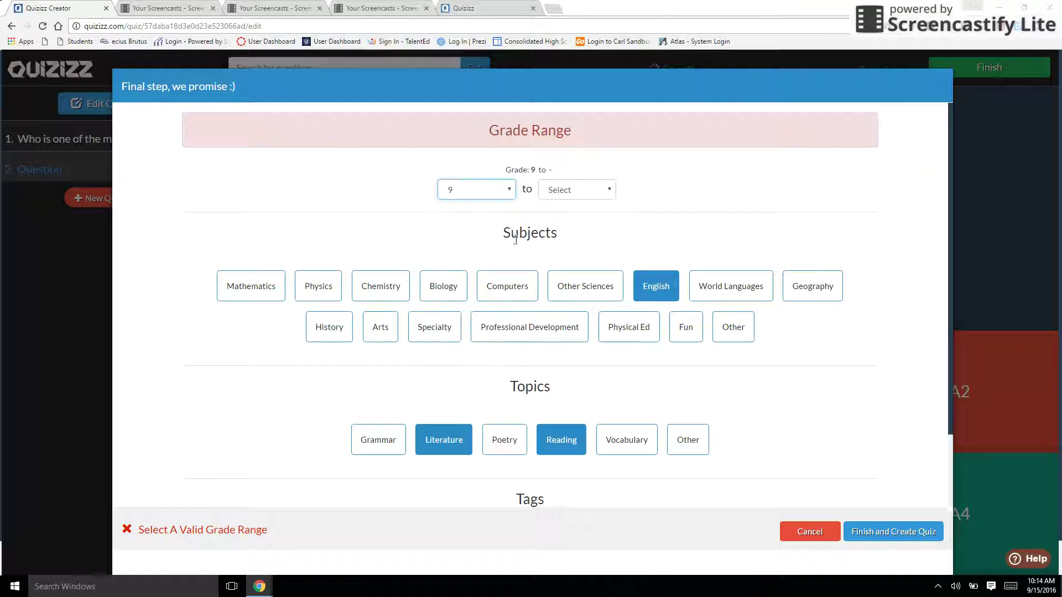
pyautogui.click(605, 191)
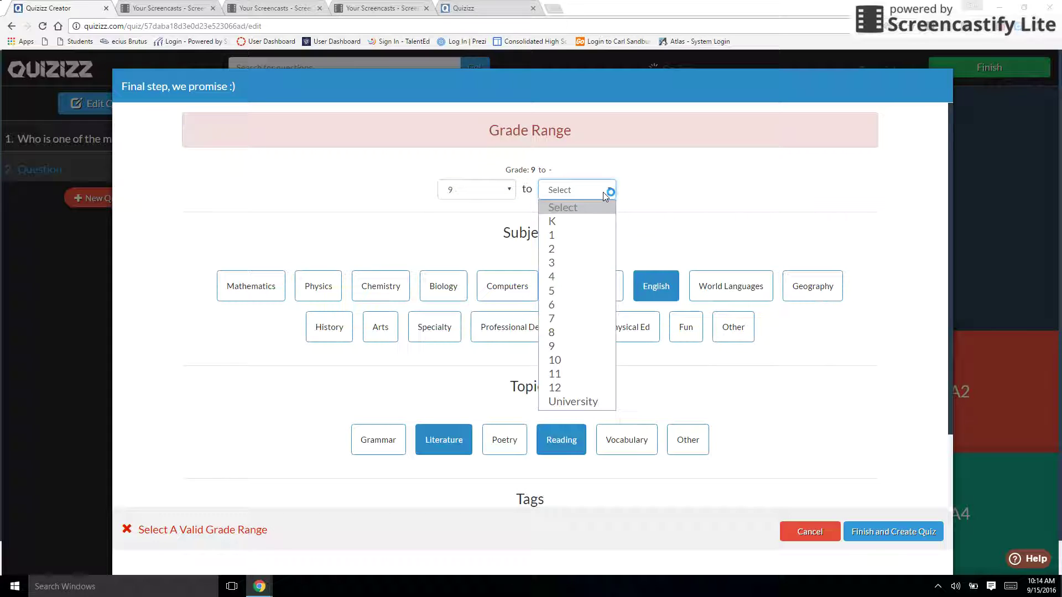
pyautogui.click(561, 358)
pyautogui.rightClick(877, 537)
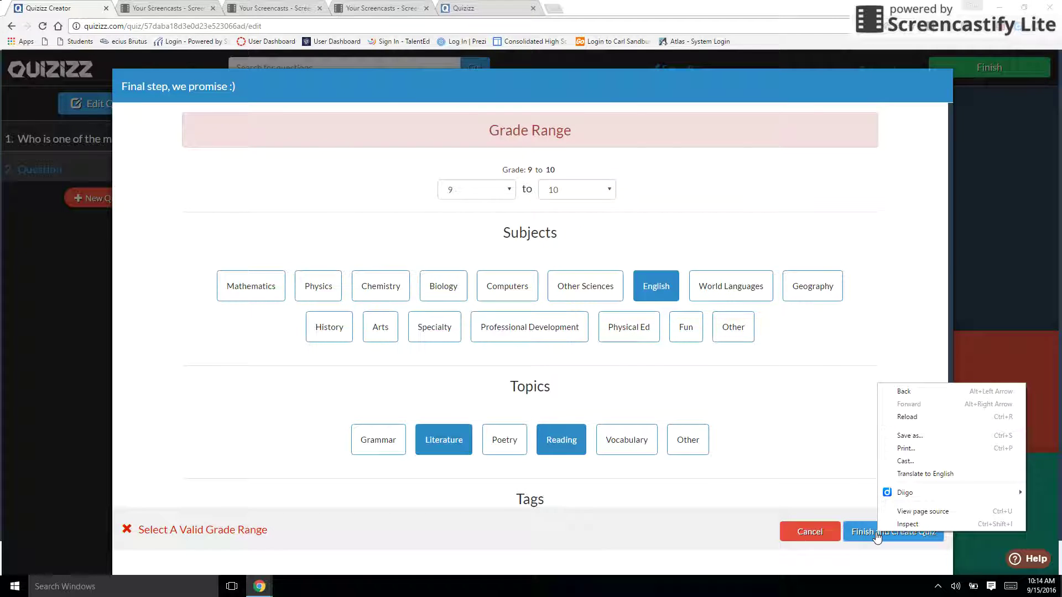
pyautogui.rightClick(863, 535)
pyautogui.click(857, 534)
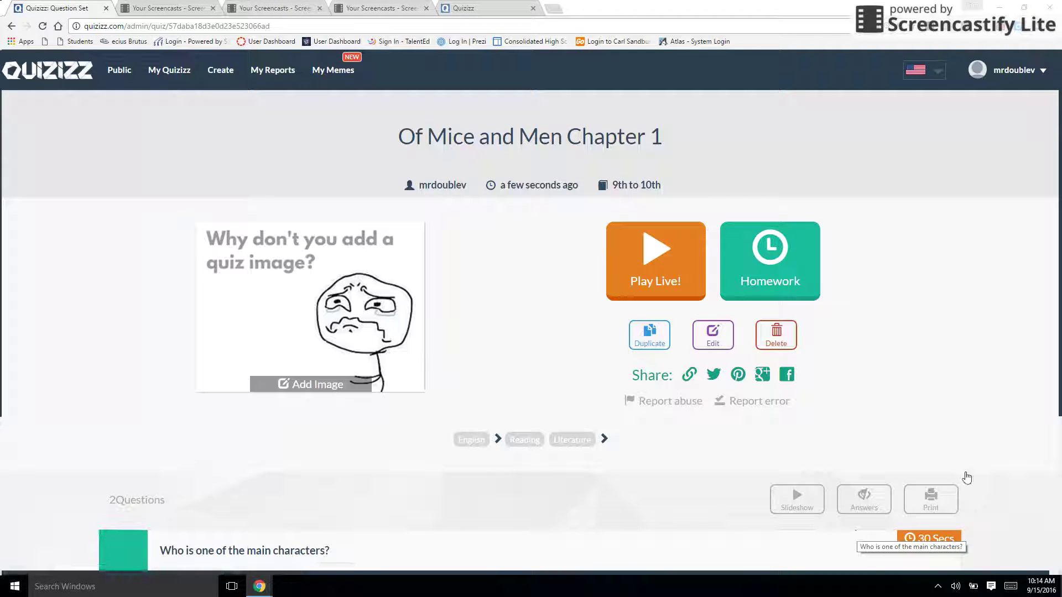
# - Preview the first question of the created quiz, showing and hiding its correct answer, and close the preview
pyautogui.scroll(-3, 531, 331)
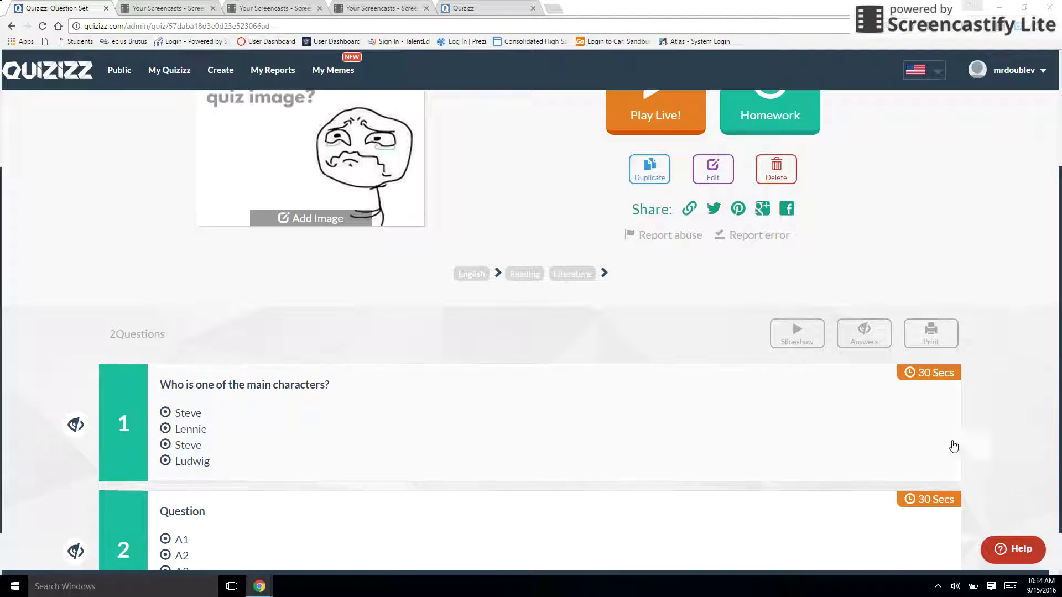
pyautogui.click(936, 376)
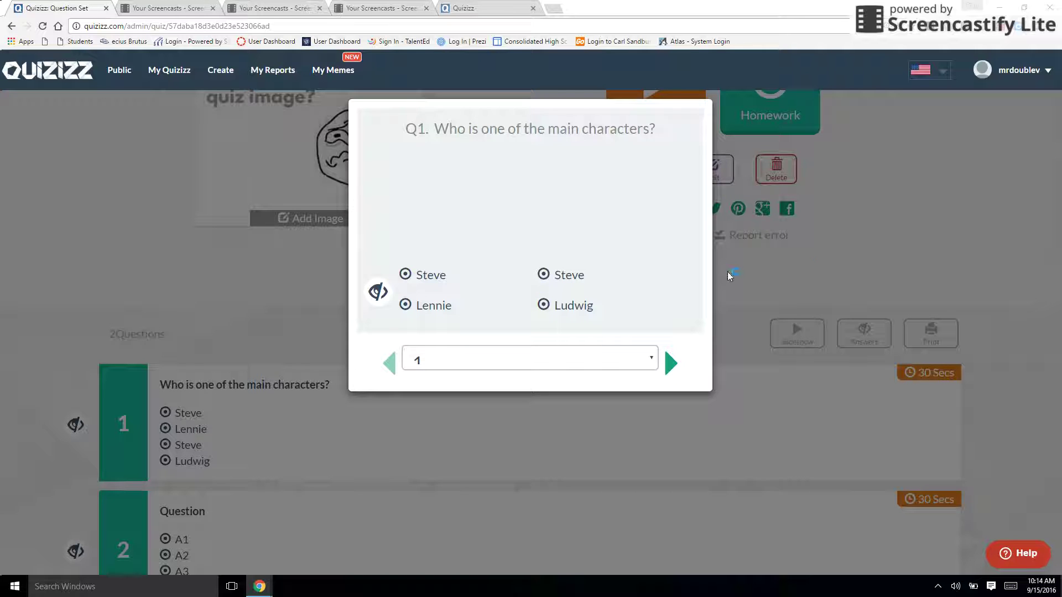
pyautogui.click(378, 293)
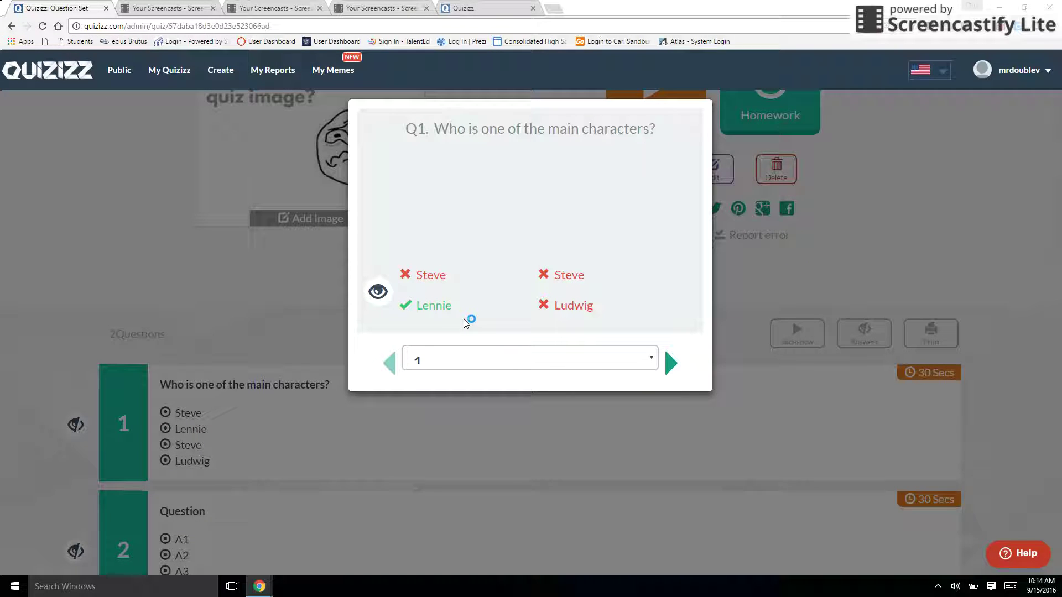
pyautogui.click(378, 291)
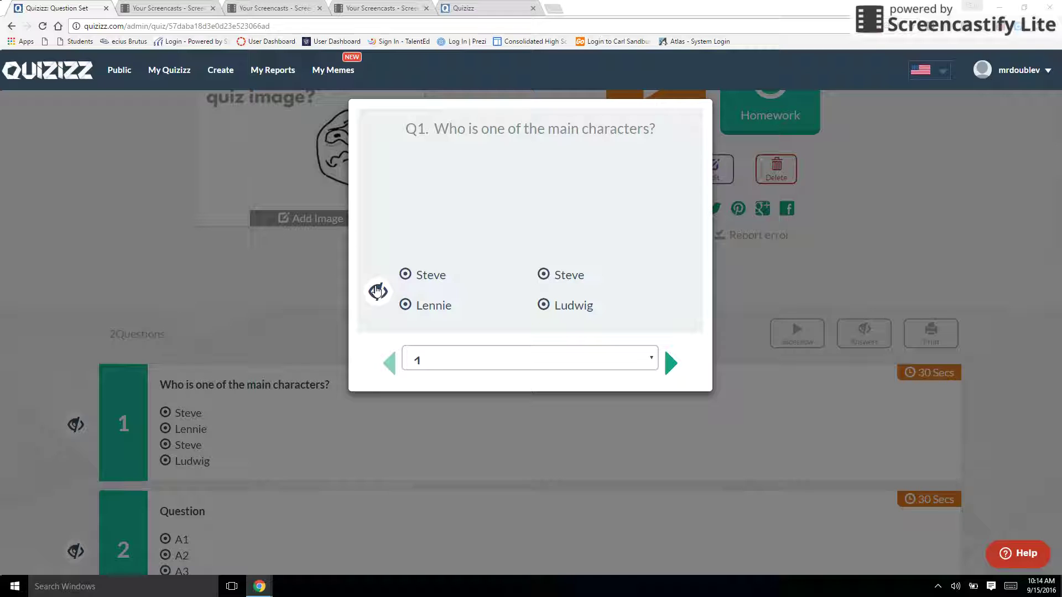
pyautogui.click(377, 291)
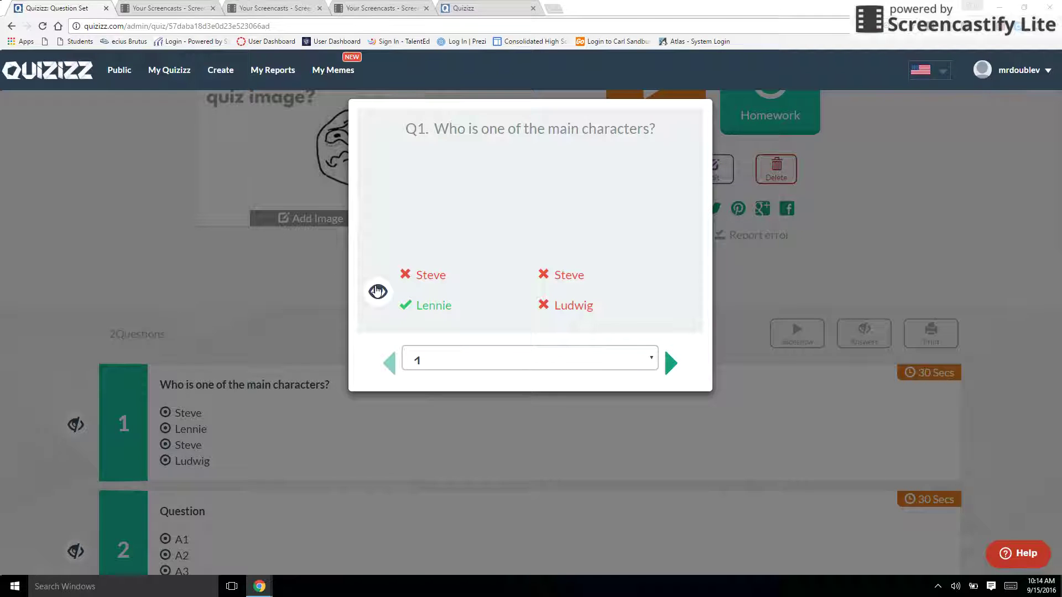
pyautogui.click(378, 292)
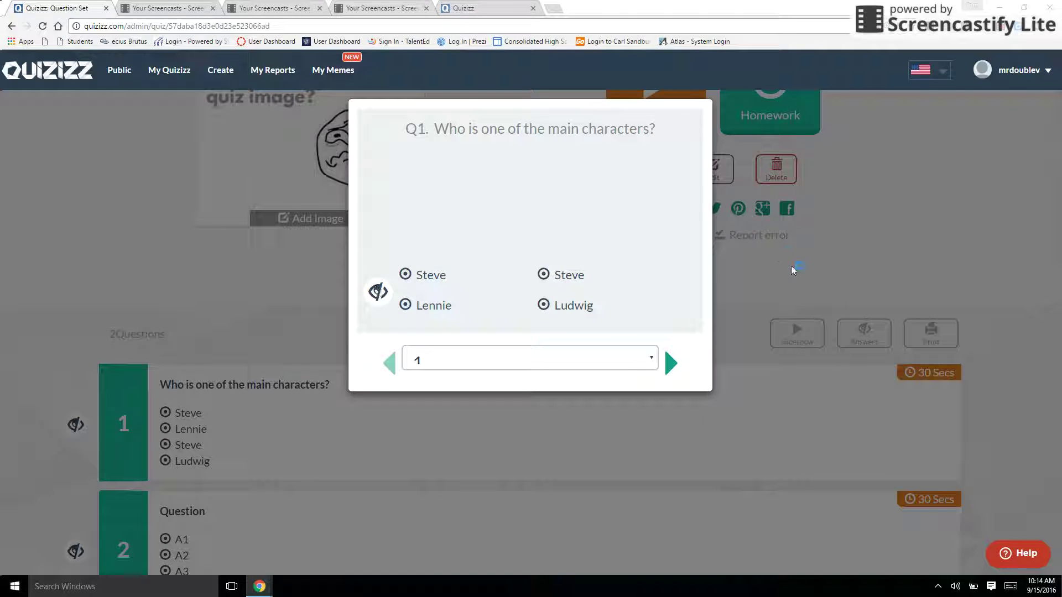
pyautogui.click(721, 294)
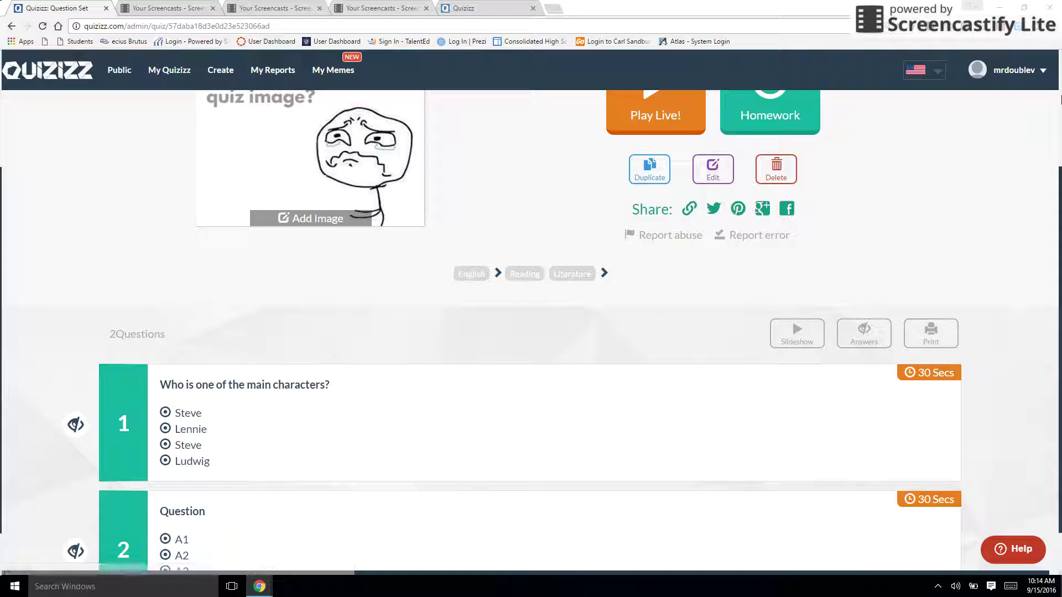
# - Open the live game lobby for the quiz with the default session settings and return to the settings page
pyautogui.moveTo(1060, 257); pyautogui.dragTo(1060, 91)
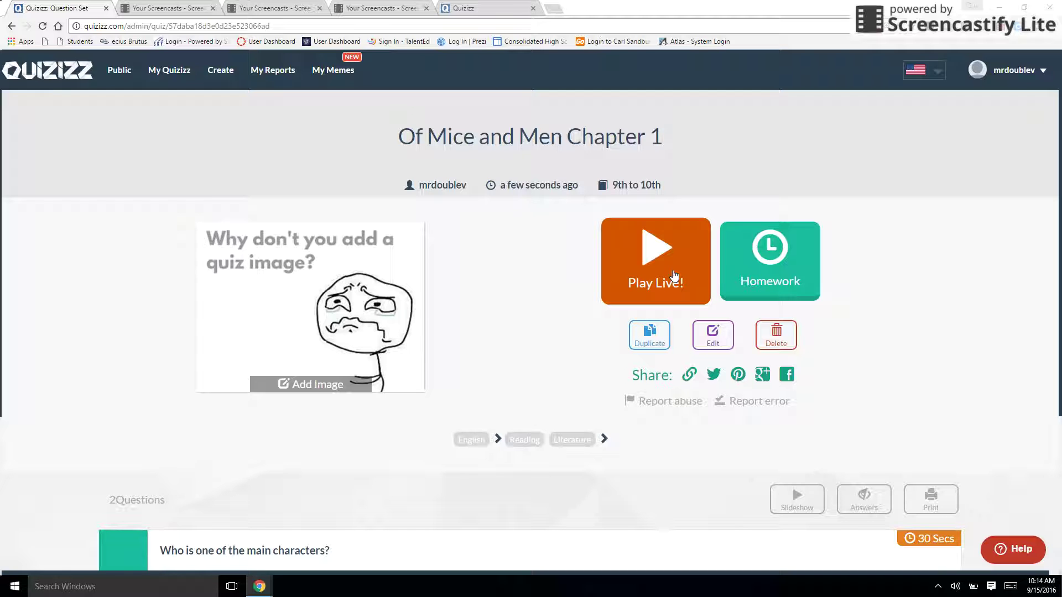
pyautogui.click(673, 275)
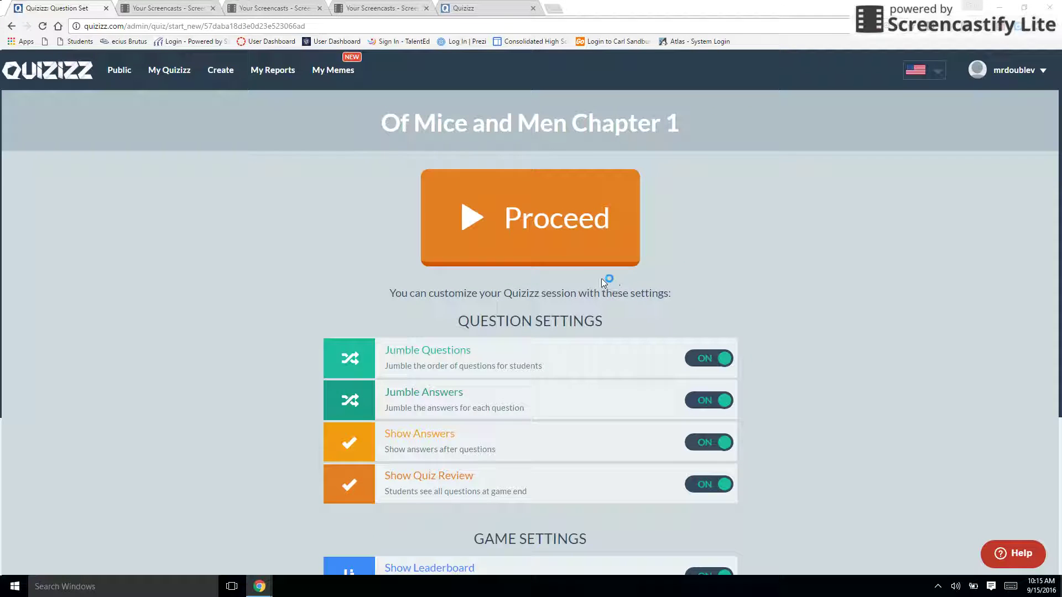
pyautogui.click(571, 234)
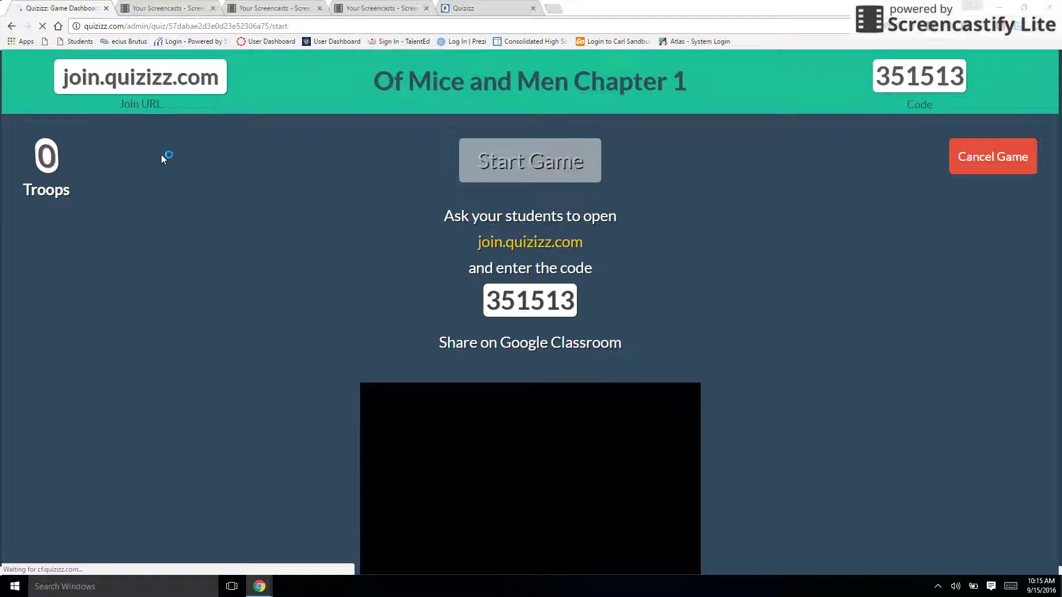
pyautogui.click(11, 26)
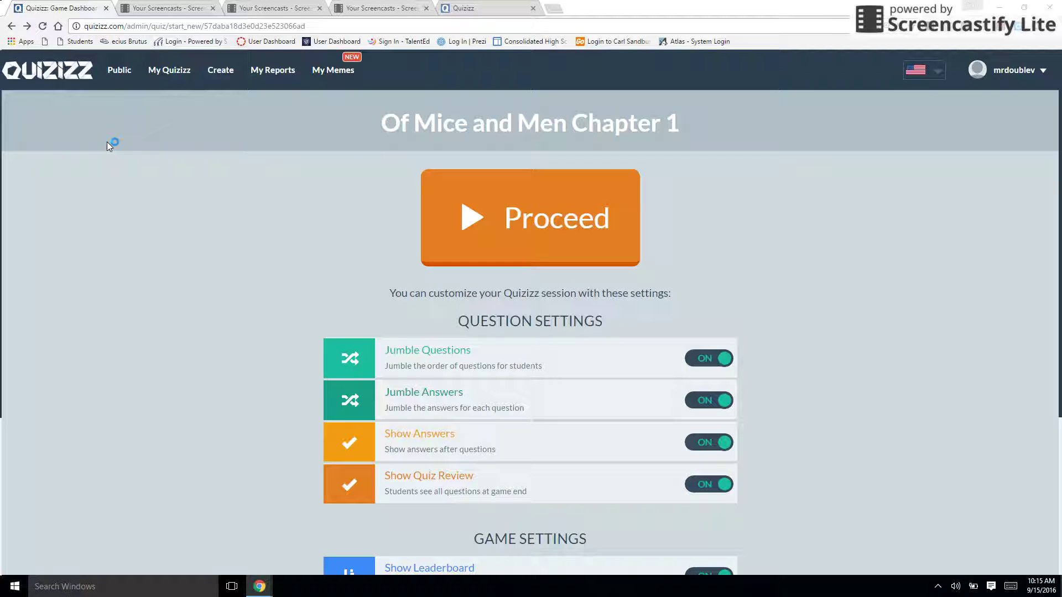
# - Browse the list of your own quizzes and their question previews
pyautogui.click(168, 76)
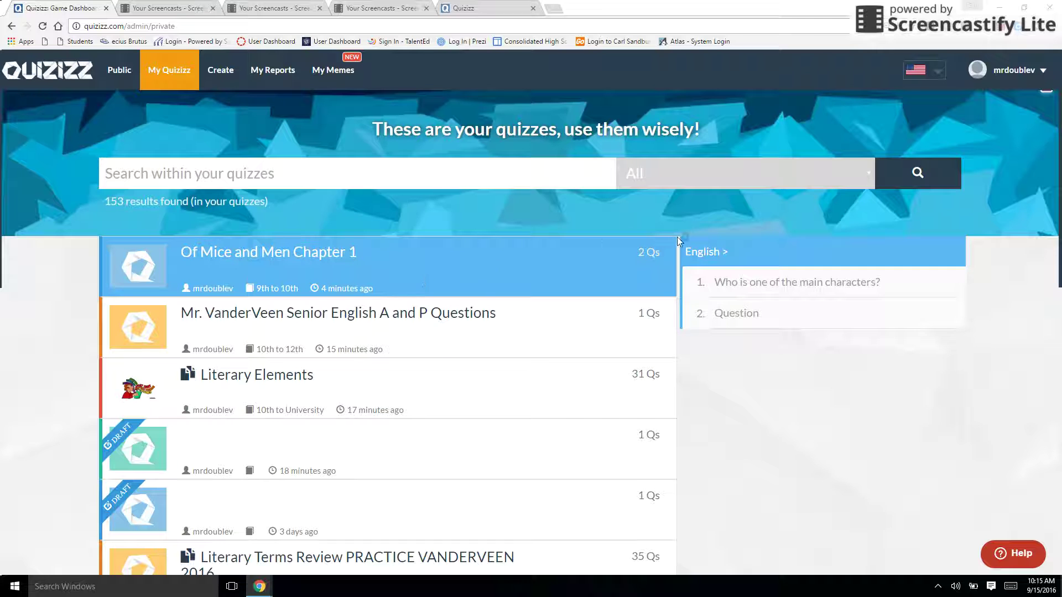
pyautogui.click(626, 328)
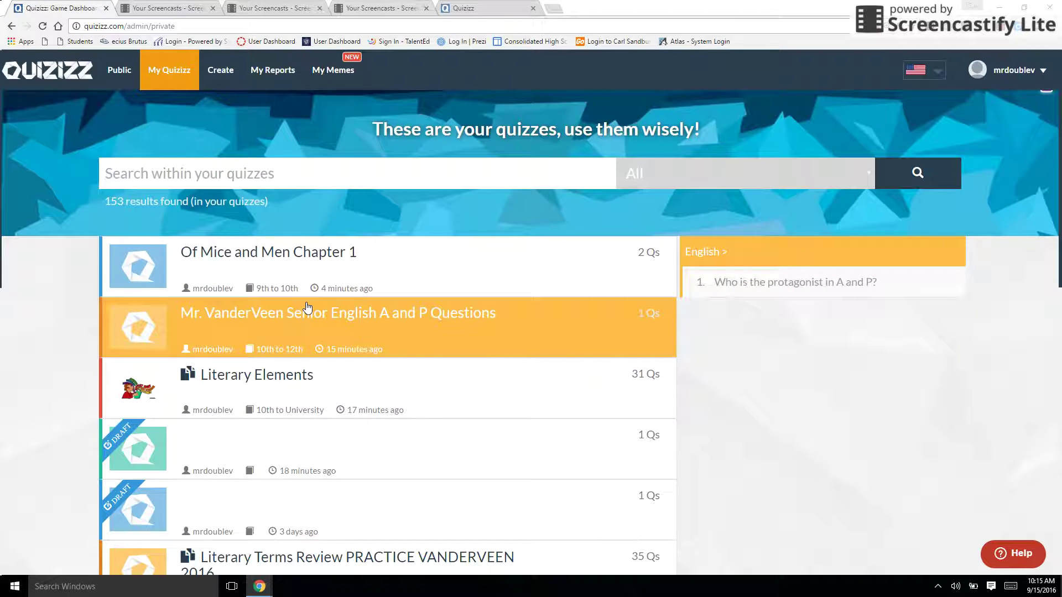
pyautogui.scroll(-4, 307, 307)
pyautogui.scroll(-5, 307, 307)
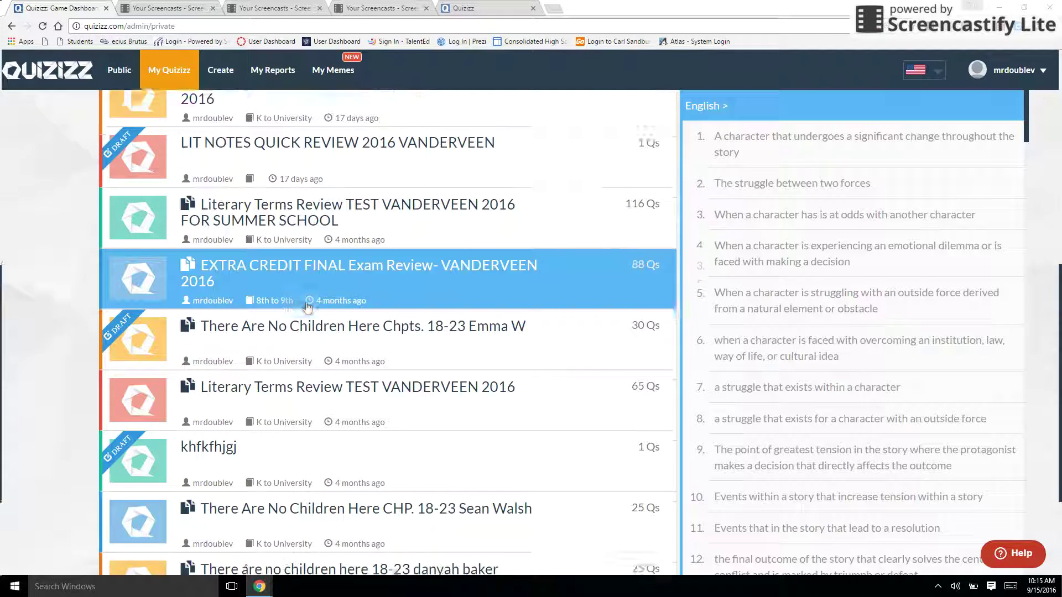
pyautogui.scroll(-1, 307, 307)
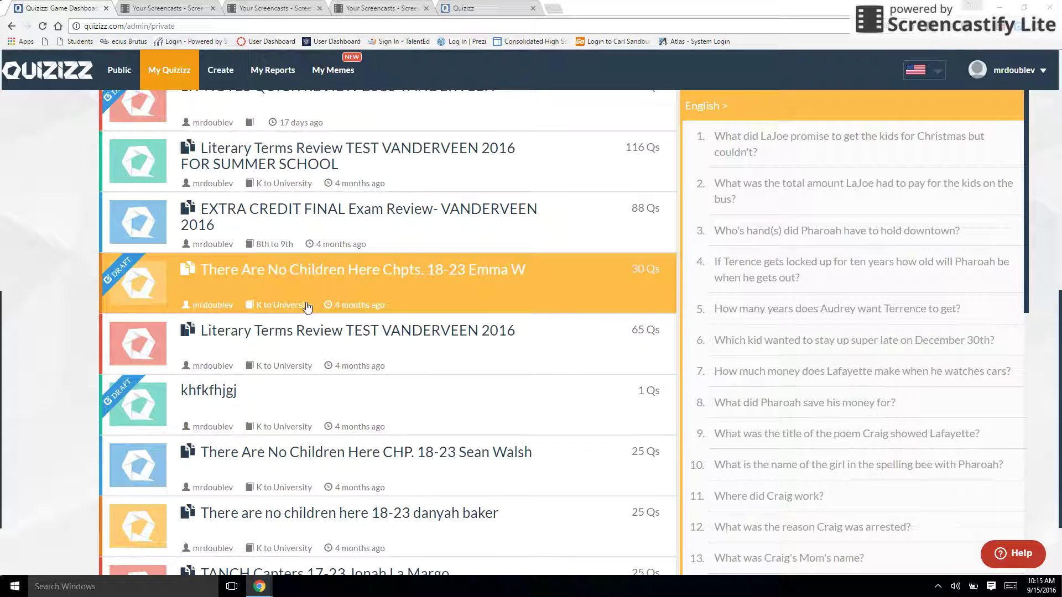
# - Search the public quizzes for "Literary Terms"
pyautogui.click(131, 82)
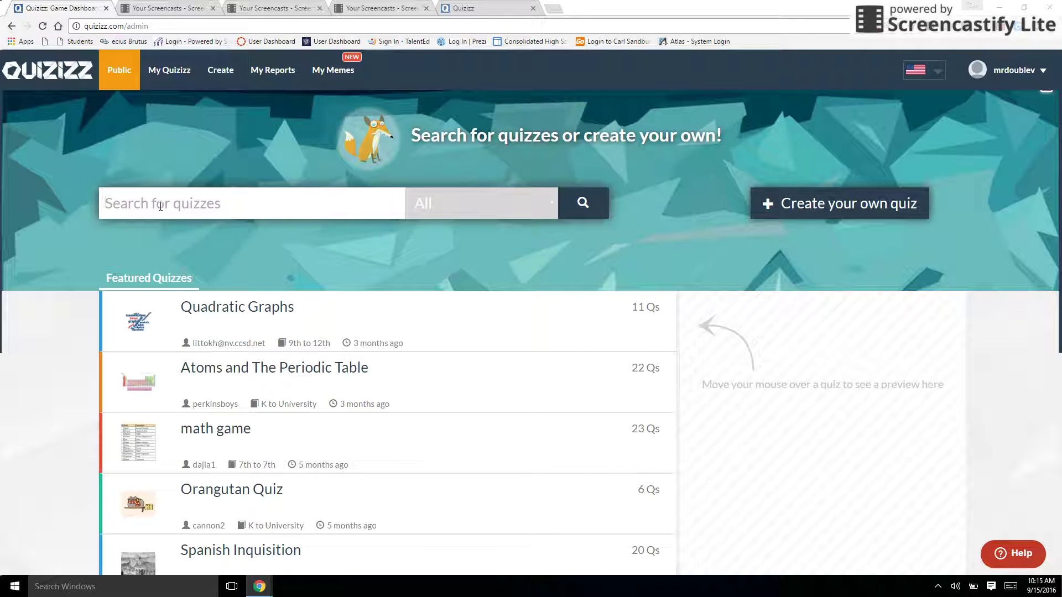
pyautogui.click(161, 206)
pyautogui.write('Literary Terms')
pyautogui.press('Return')
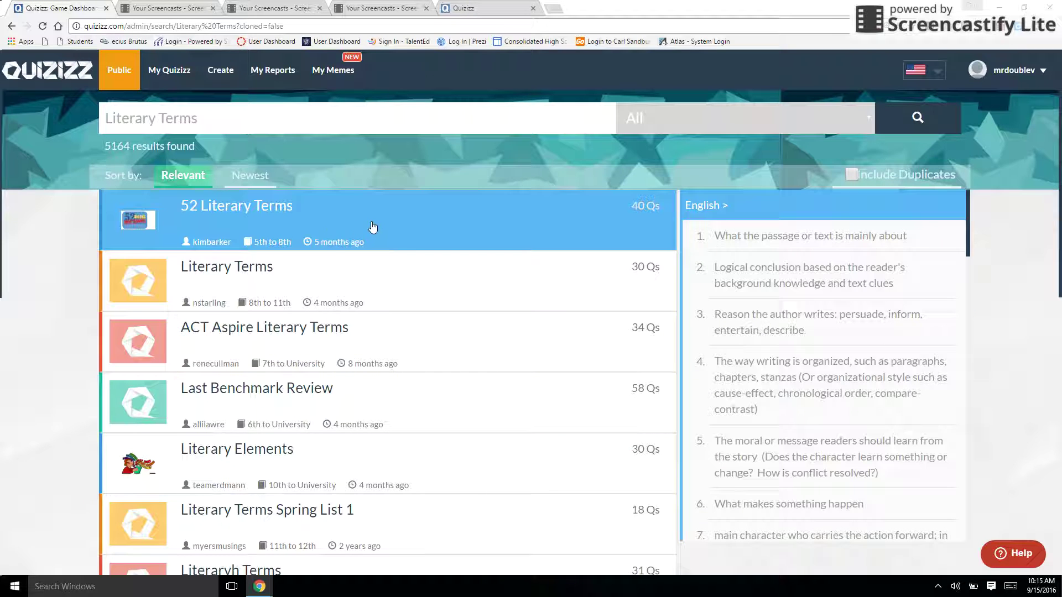
# - Open the public quiz "52 Literary Terms" and look through its questions
pyautogui.click(367, 227)
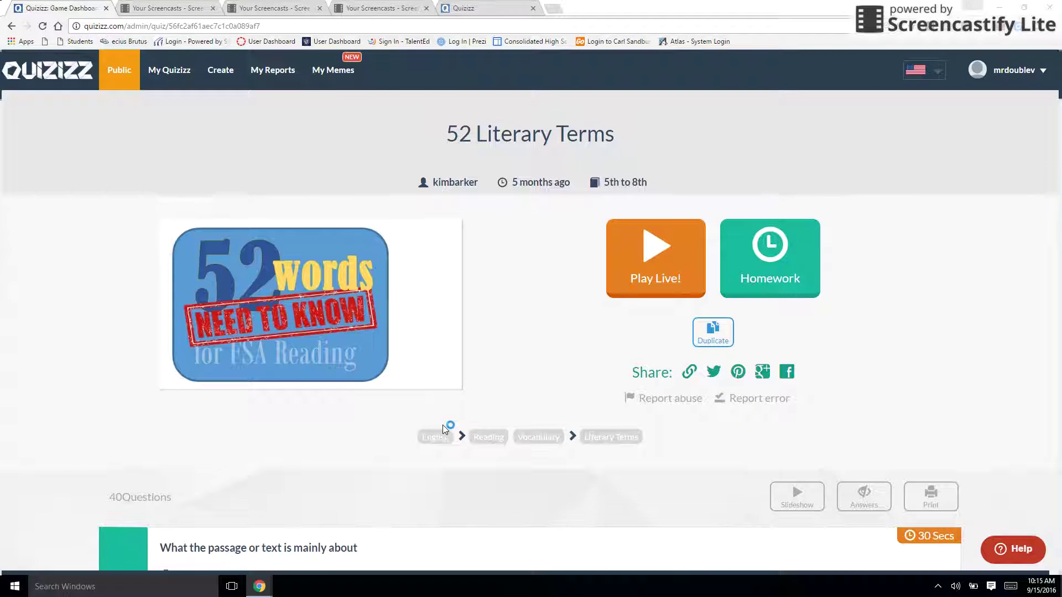
pyautogui.scroll(-10, 443, 425)
pyautogui.scroll(-3, 445, 429)
pyautogui.scroll(-4, 444, 430)
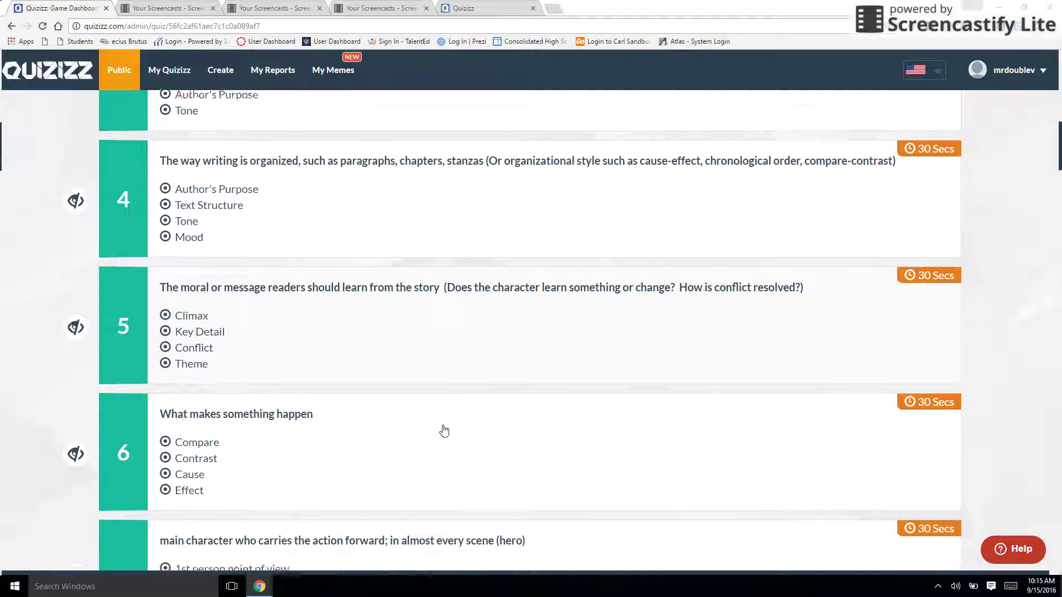
pyautogui.scroll(10, 444, 430)
pyautogui.scroll(2, 444, 430)
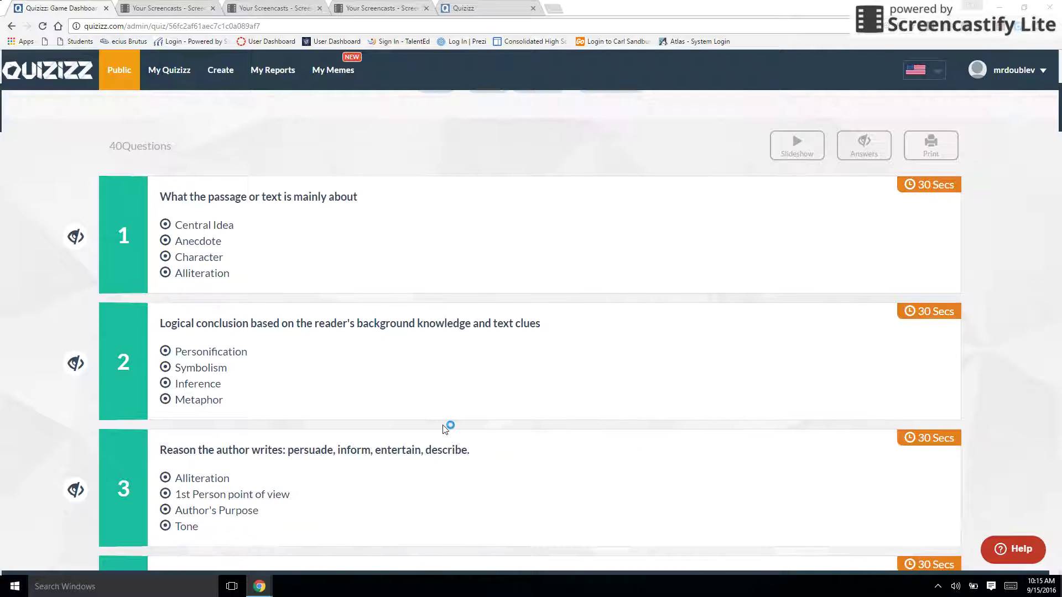
pyautogui.scroll(3, 444, 430)
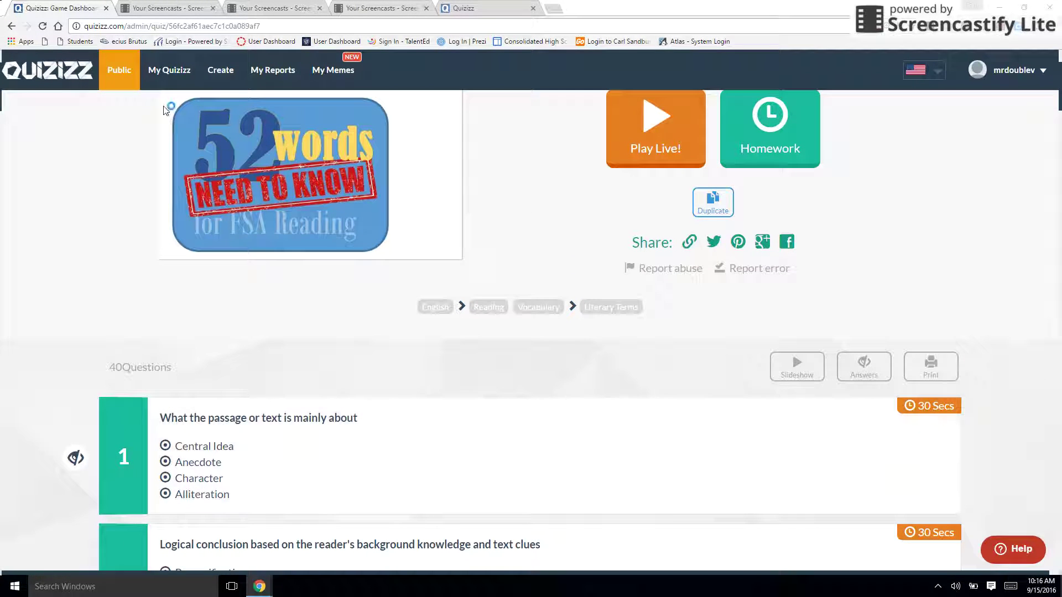
# - Return to the search results, open the 8th to 11th grade "Literary Terms" quiz and look through its questions
pyautogui.click(11, 26)
pyautogui.click(295, 291)
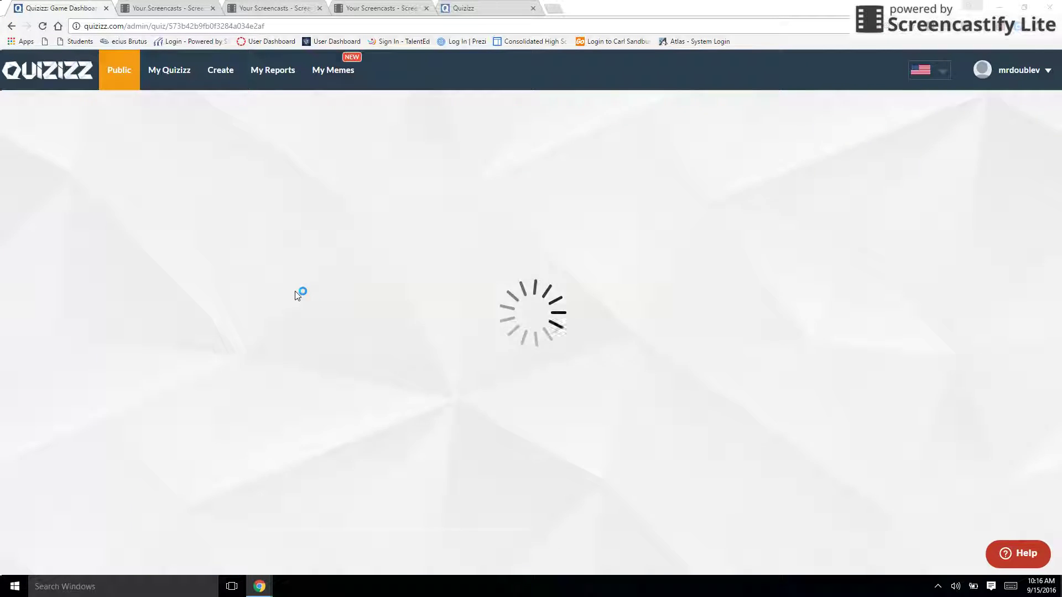
pyautogui.scroll(-1, 429, 402)
pyautogui.scroll(-9, 434, 405)
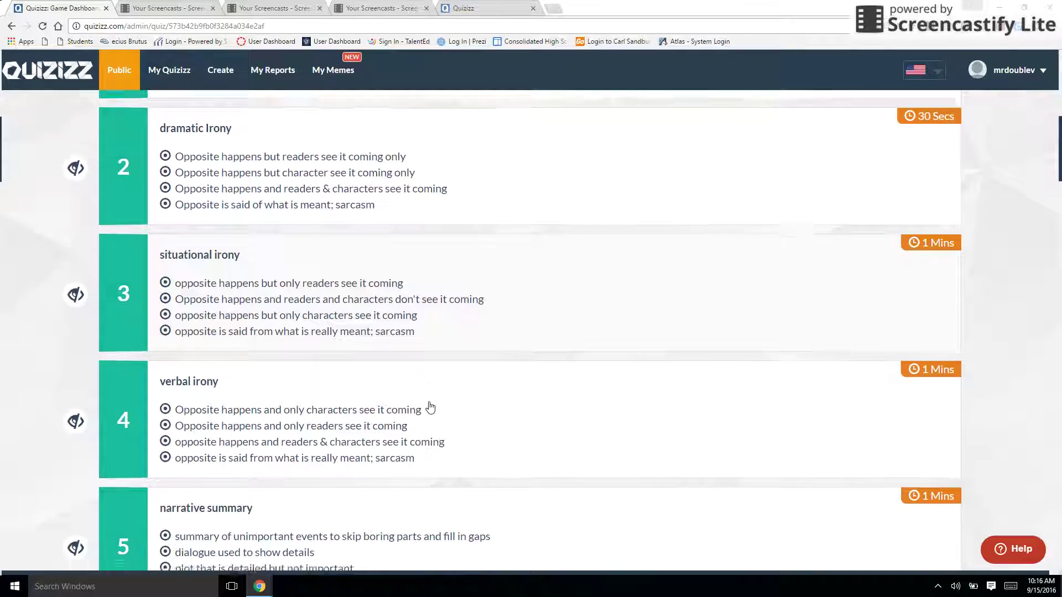
pyautogui.scroll(10, 430, 407)
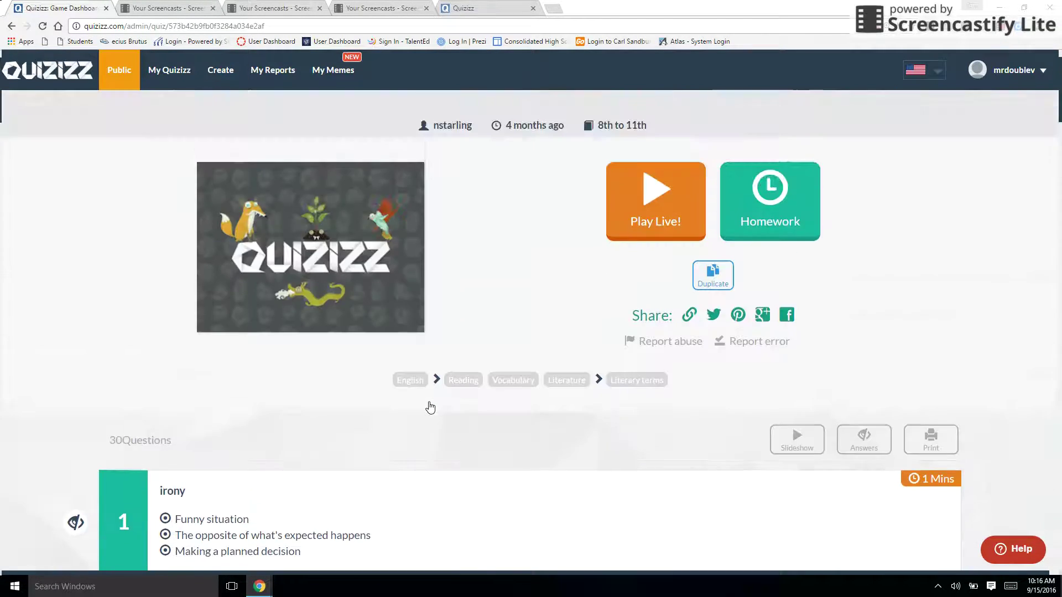
pyautogui.scroll(1, 430, 408)
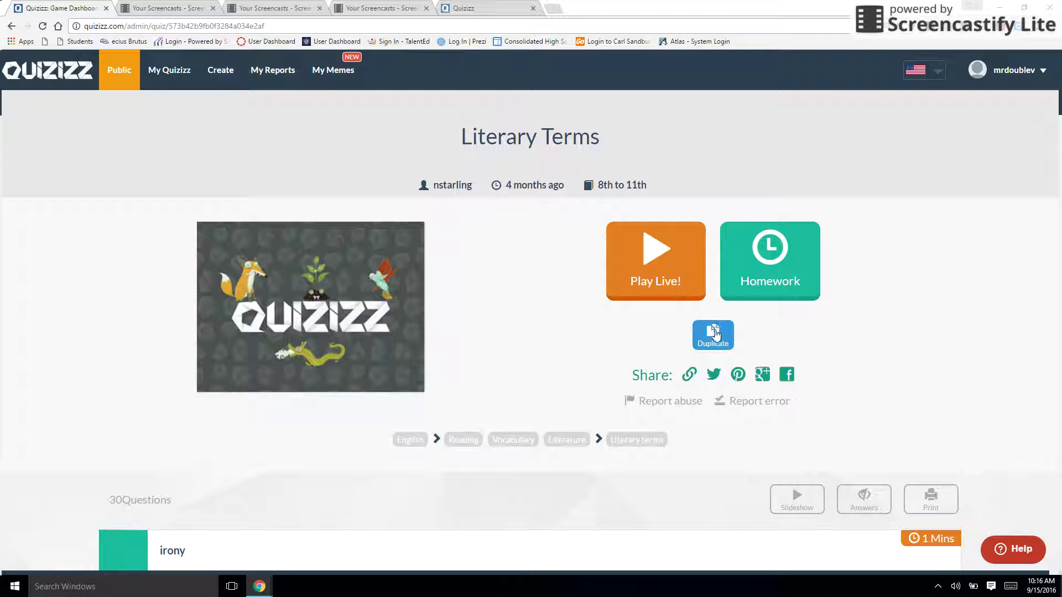
# - Duplicate the public "Literary Terms" quiz and open the copy for editing
pyautogui.click(714, 337)
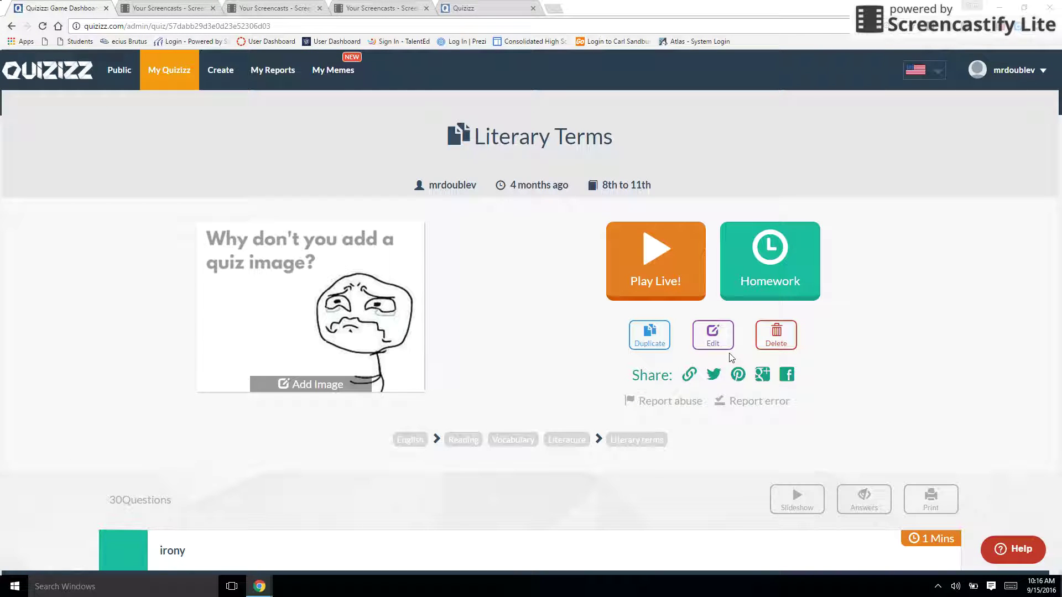
pyautogui.click(715, 340)
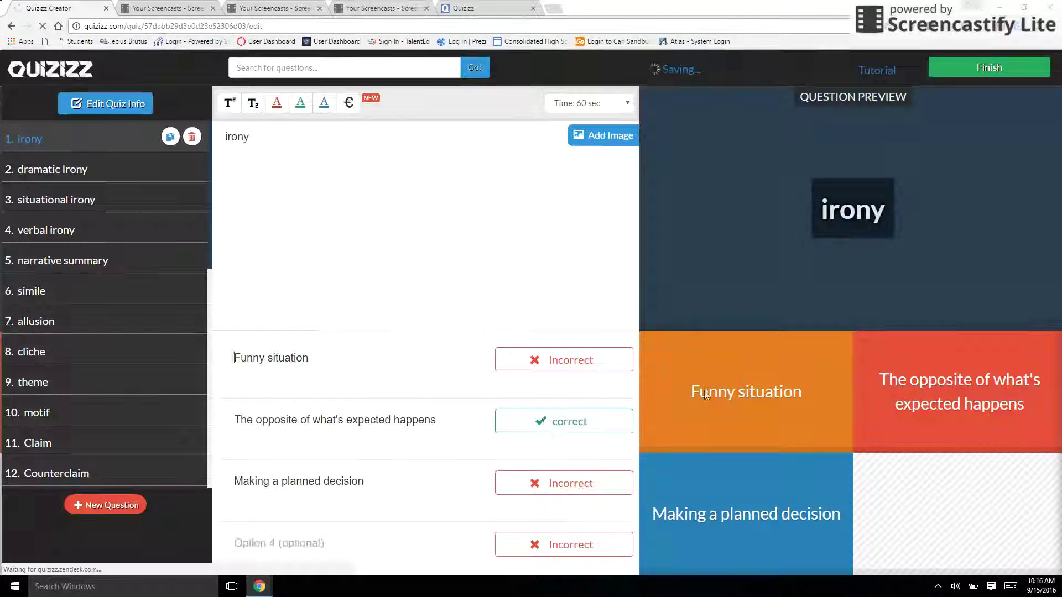
# - Delete the "cliche" question from the copied quiz
pyautogui.moveTo(69, 351)
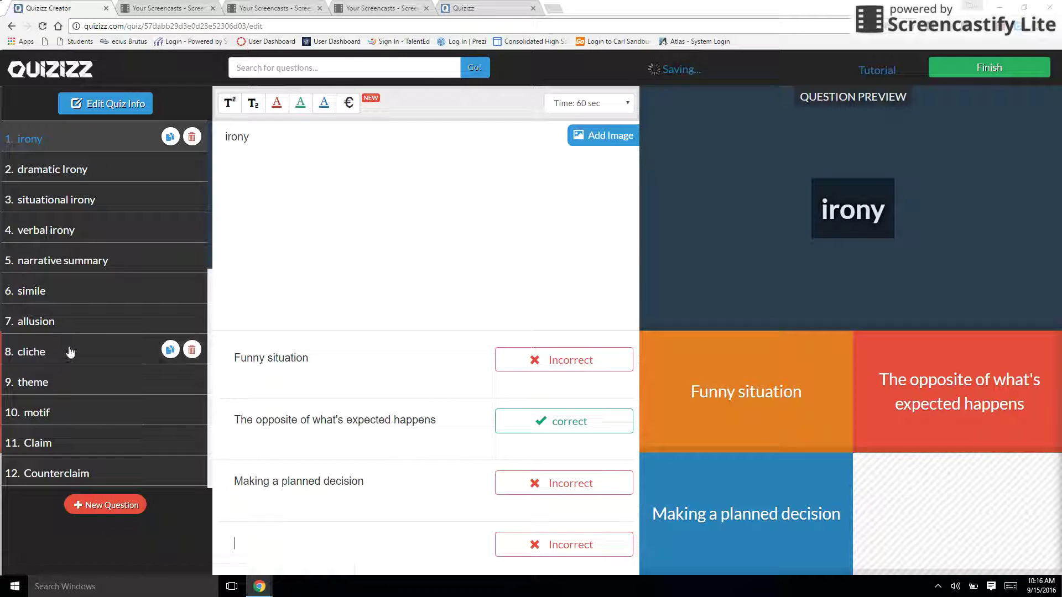
pyautogui.click(191, 350)
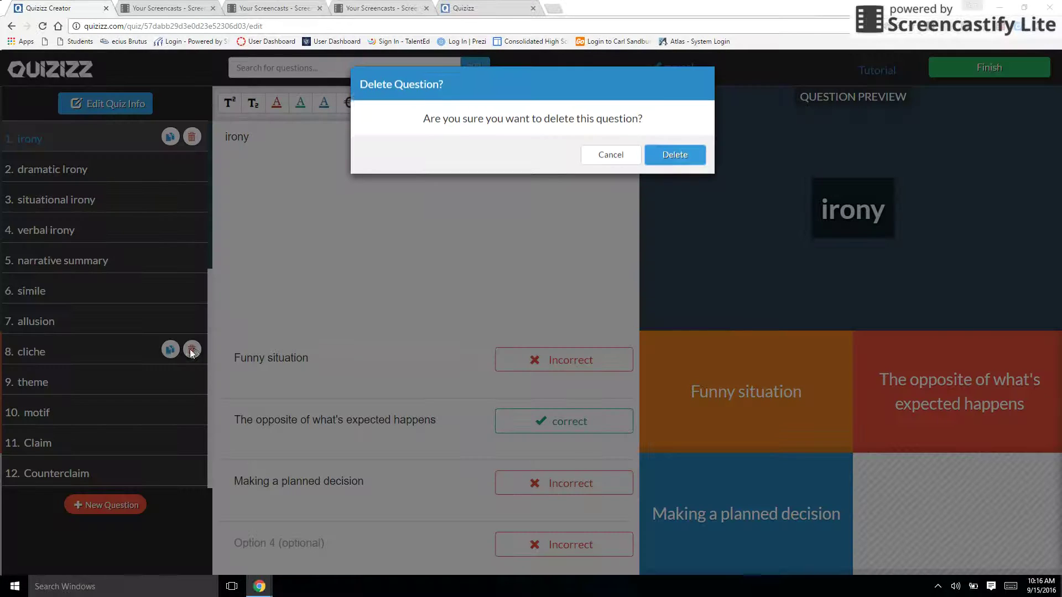
pyautogui.click(668, 158)
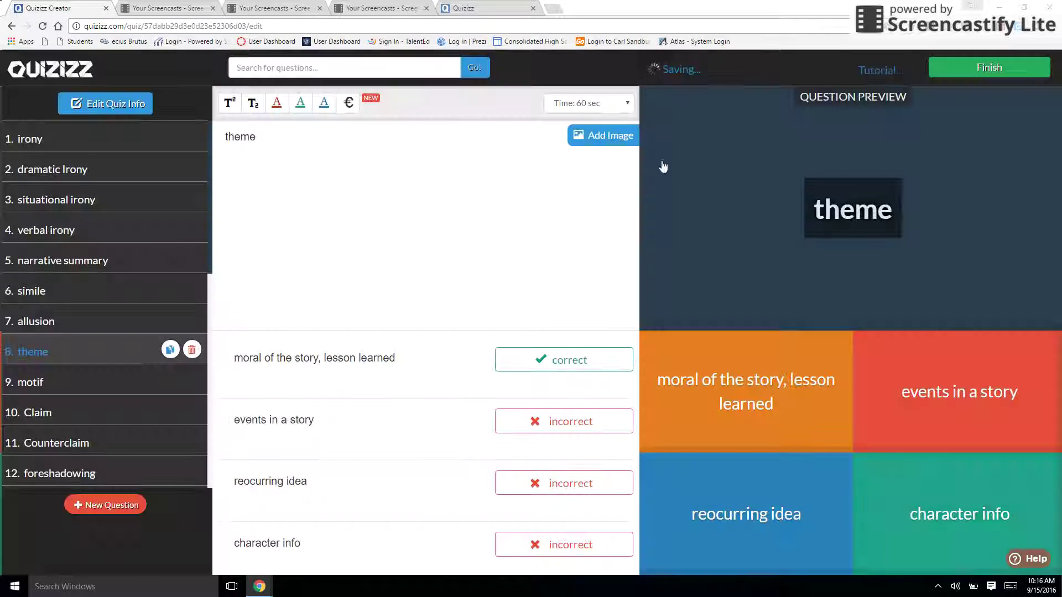
# - Add a blank question at the end of the quiz and delete the "epithet" question
pyautogui.click(122, 512)
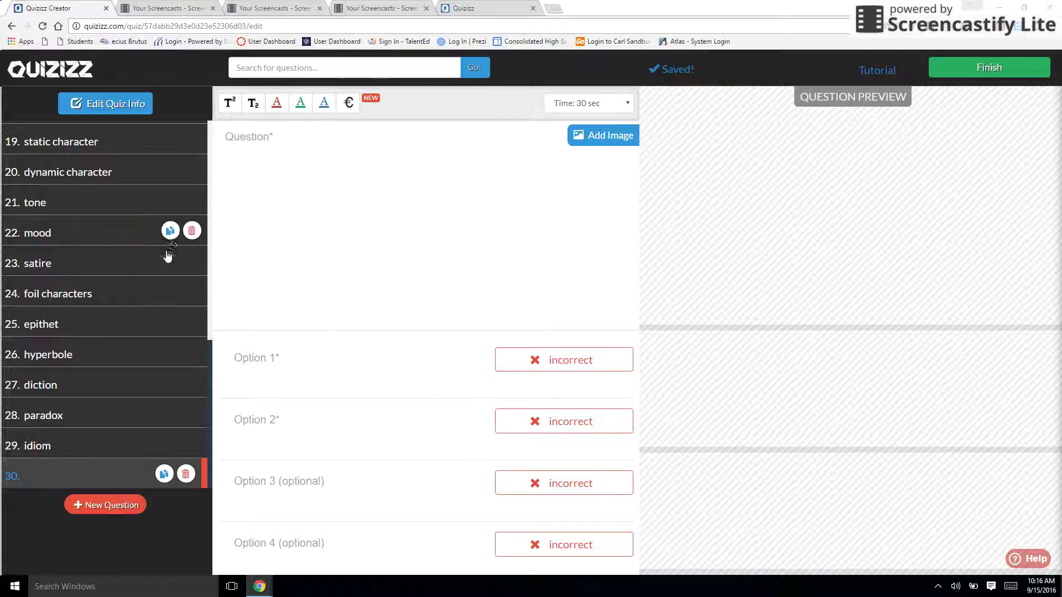
pyautogui.click(192, 323)
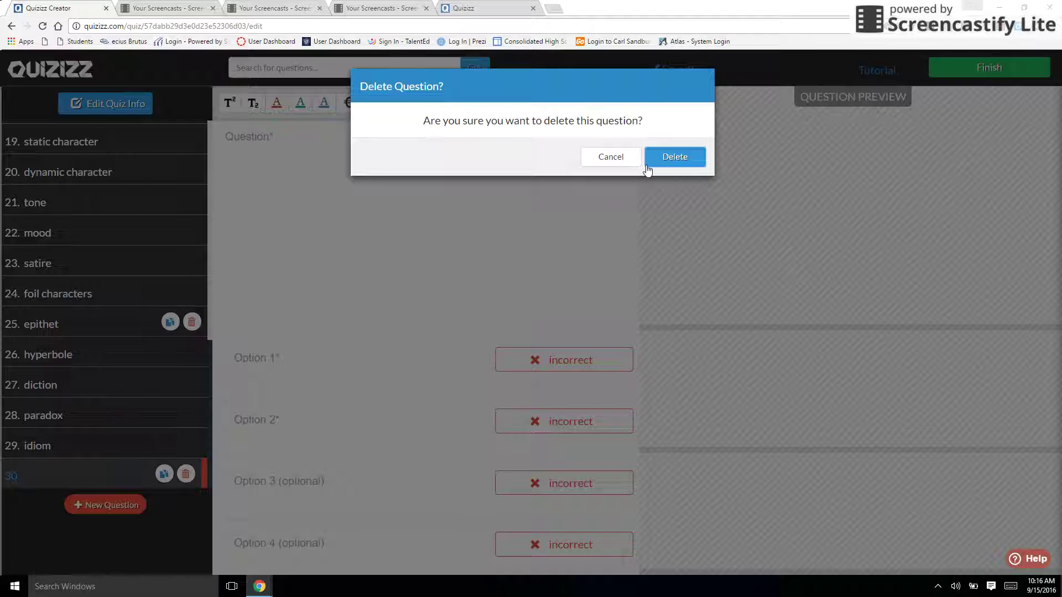
pyautogui.click(674, 158)
# - Add another question reading "Question" with the answer options A1 and A2, and mark A2 as correct
pyautogui.click(126, 505)
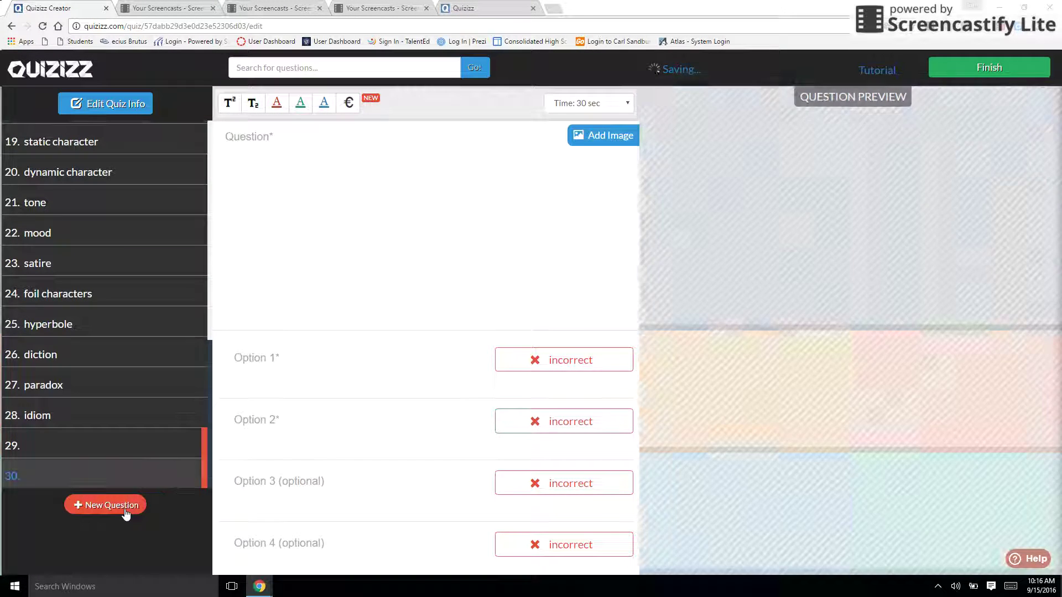
pyautogui.click(264, 167)
pyautogui.write('b')
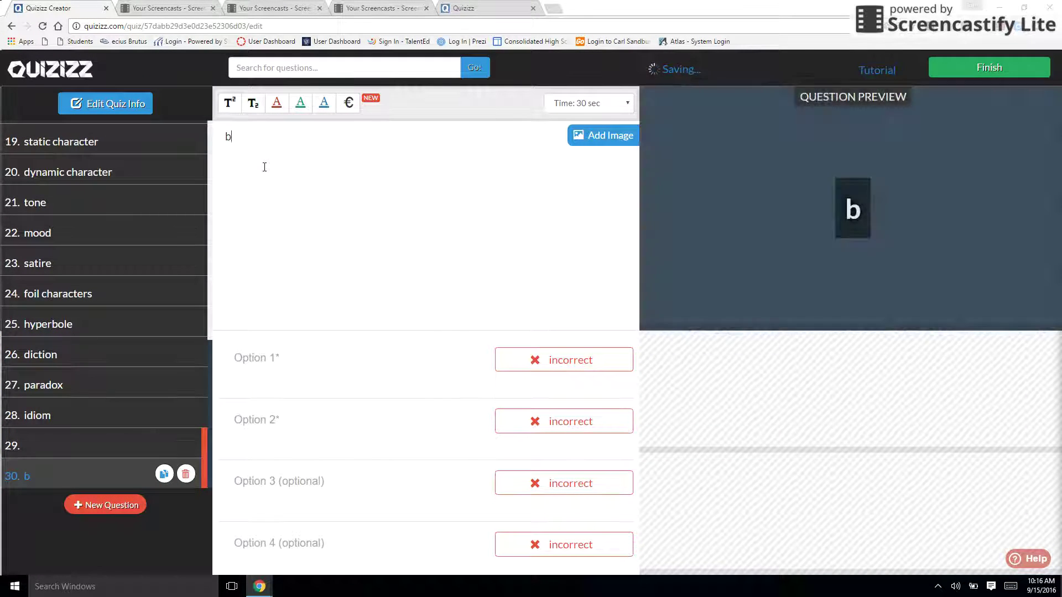
pyautogui.press('BackSpace')
pyautogui.write('Question')
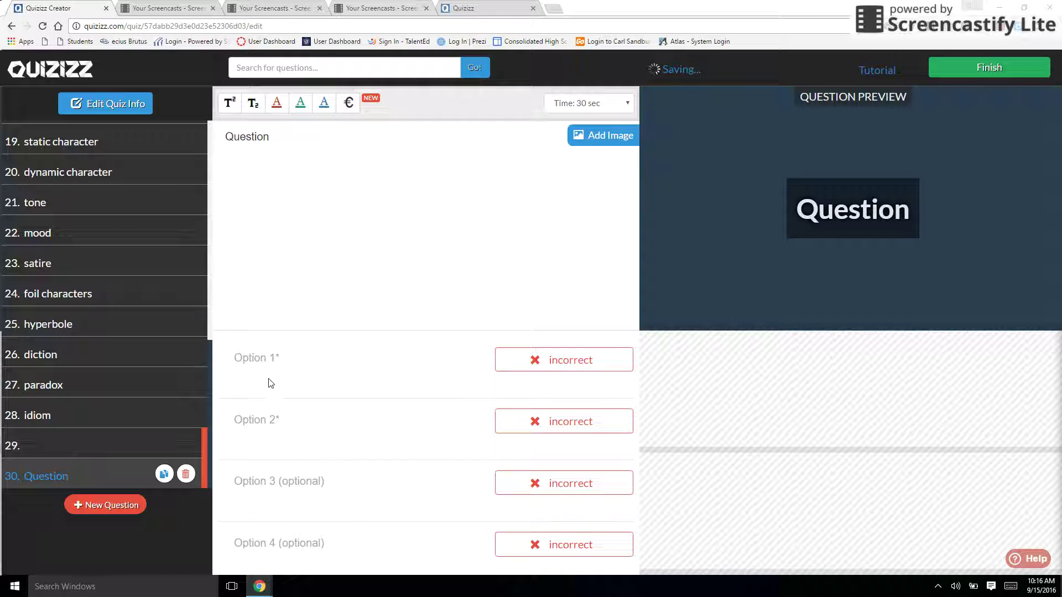
pyautogui.click(255, 352)
pyautogui.write('A1')
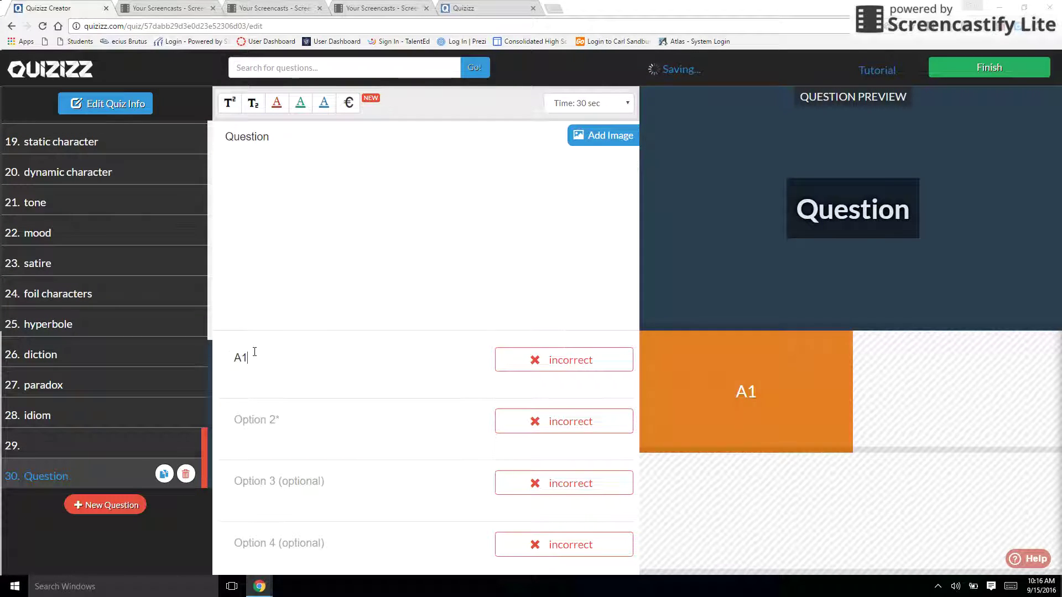
pyautogui.write('A2')
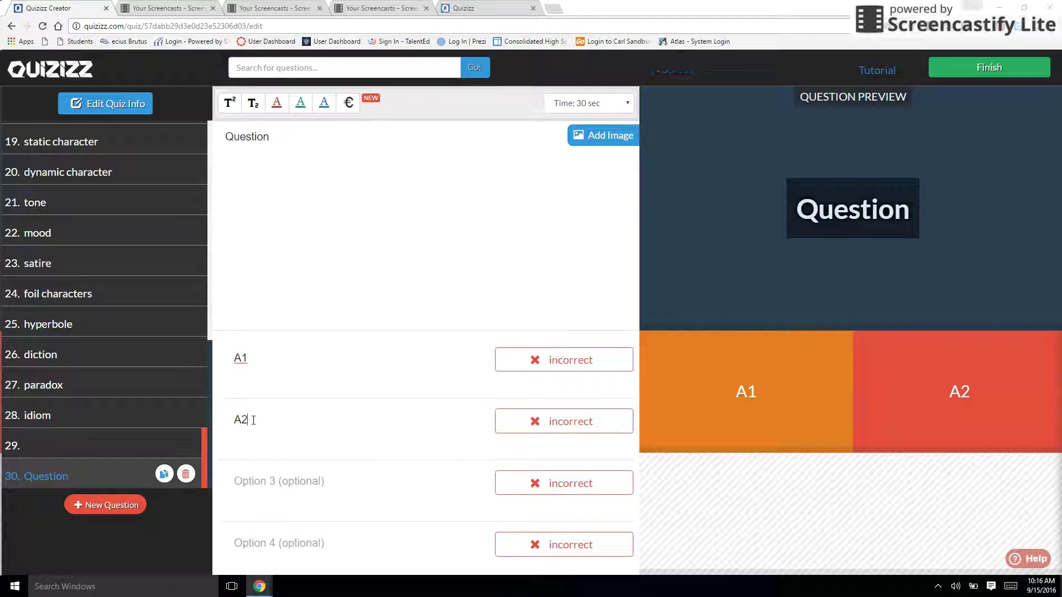
pyautogui.click(566, 421)
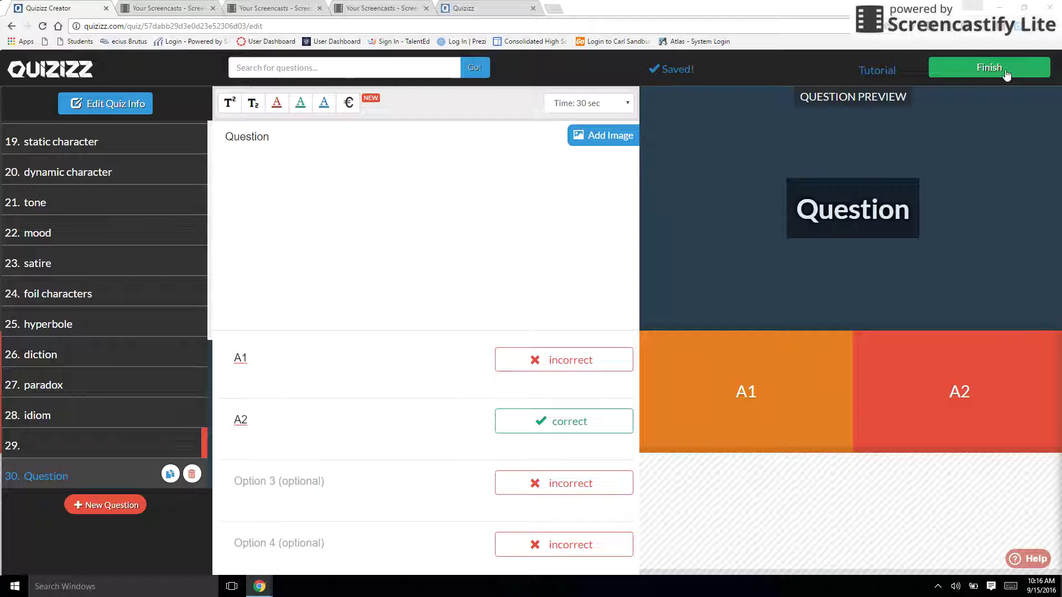
# - Try to finish the quiz, dismiss the message and delete the empty question 29
pyautogui.click(1004, 69)
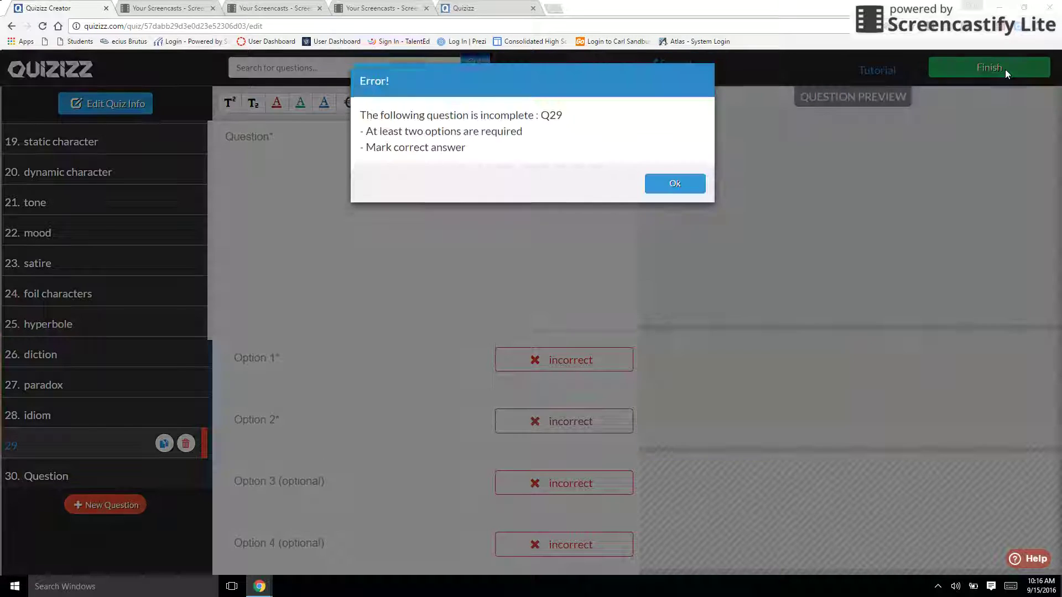
pyautogui.click(685, 195)
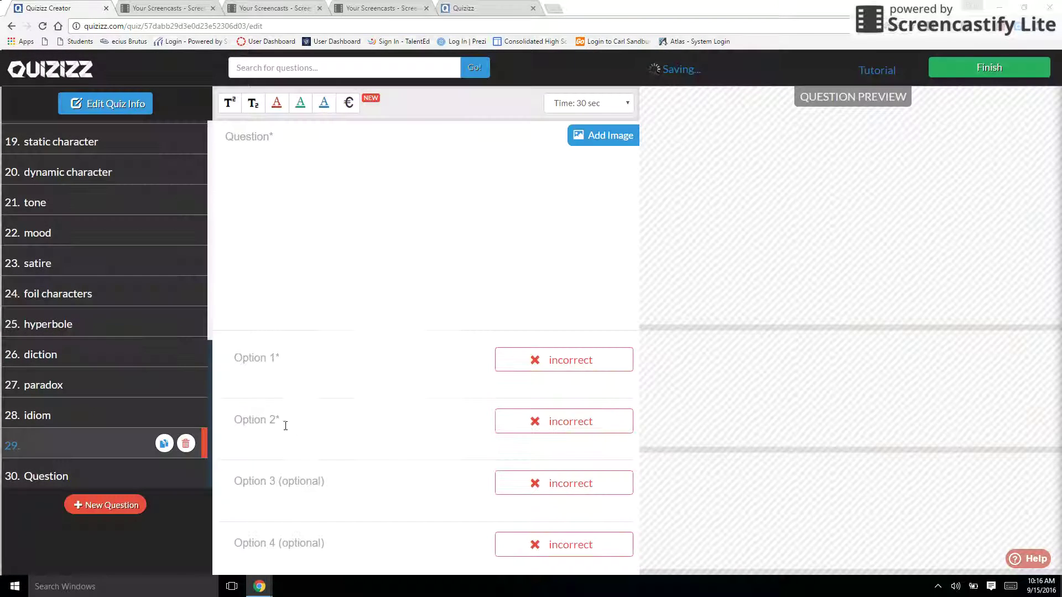
pyautogui.click(186, 444)
pyautogui.click(675, 157)
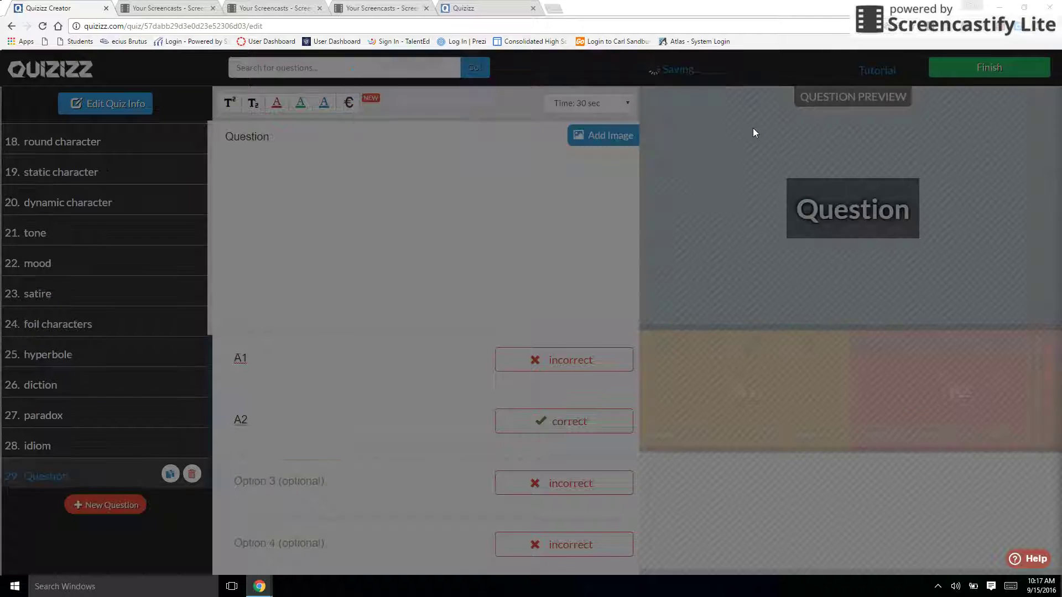
# - Finish and create the edited "Literary Terms" quiz with its existing grade range and topics, and host it as a live game
pyautogui.click(1027, 68)
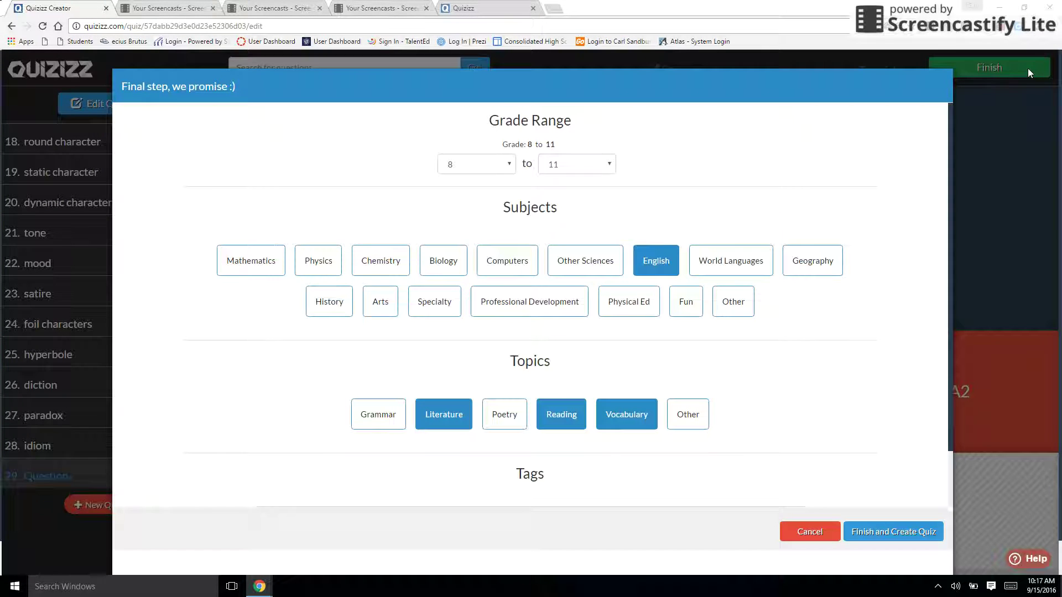
pyautogui.click(891, 533)
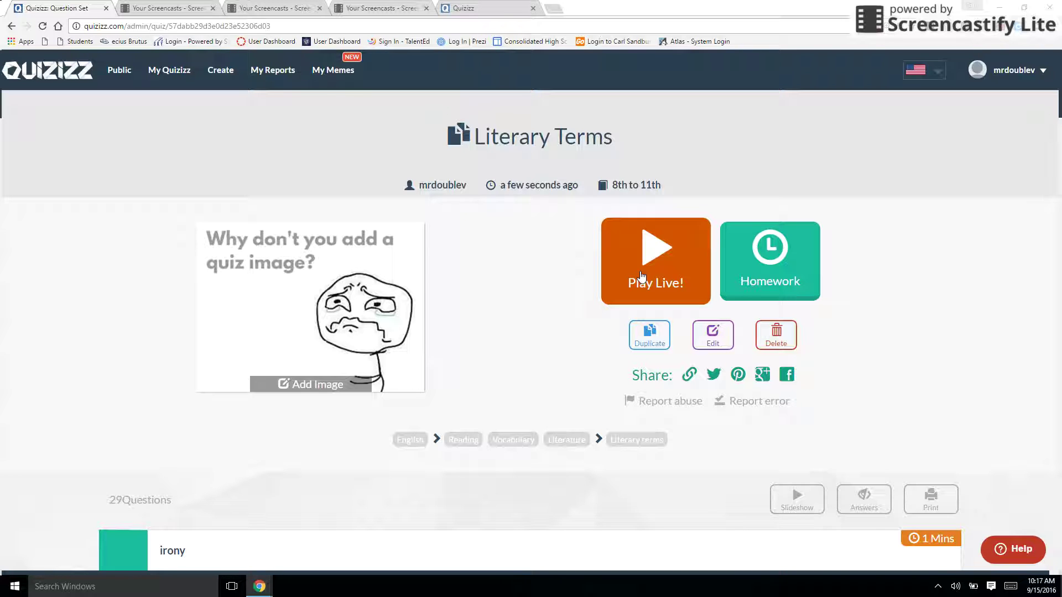
pyautogui.click(641, 275)
pyautogui.click(580, 228)
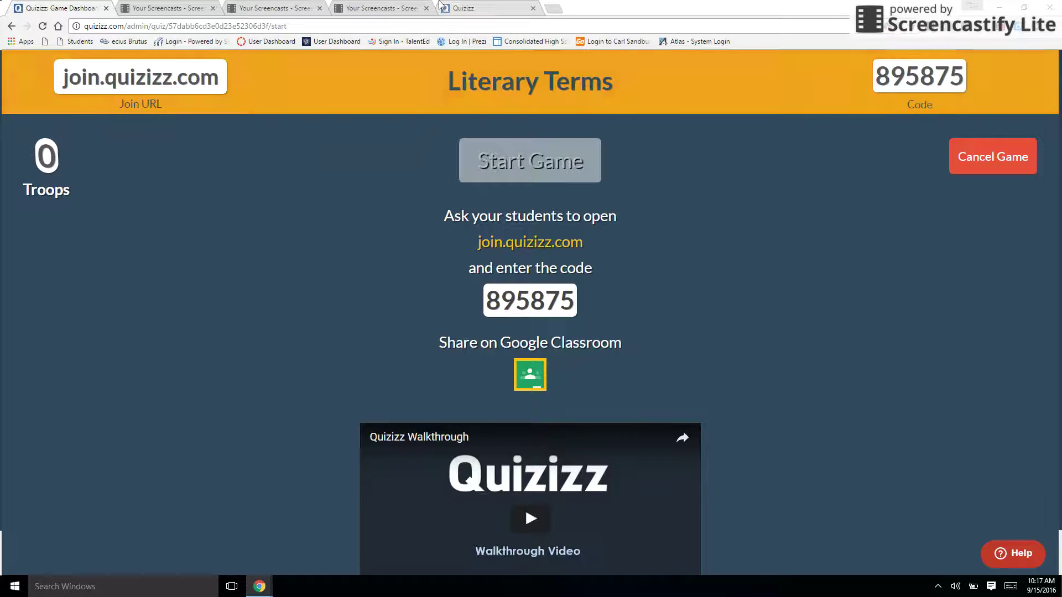
# - On the student join page, enter the hosted game's code and join with the prefilled player name
pyautogui.click(458, 8)
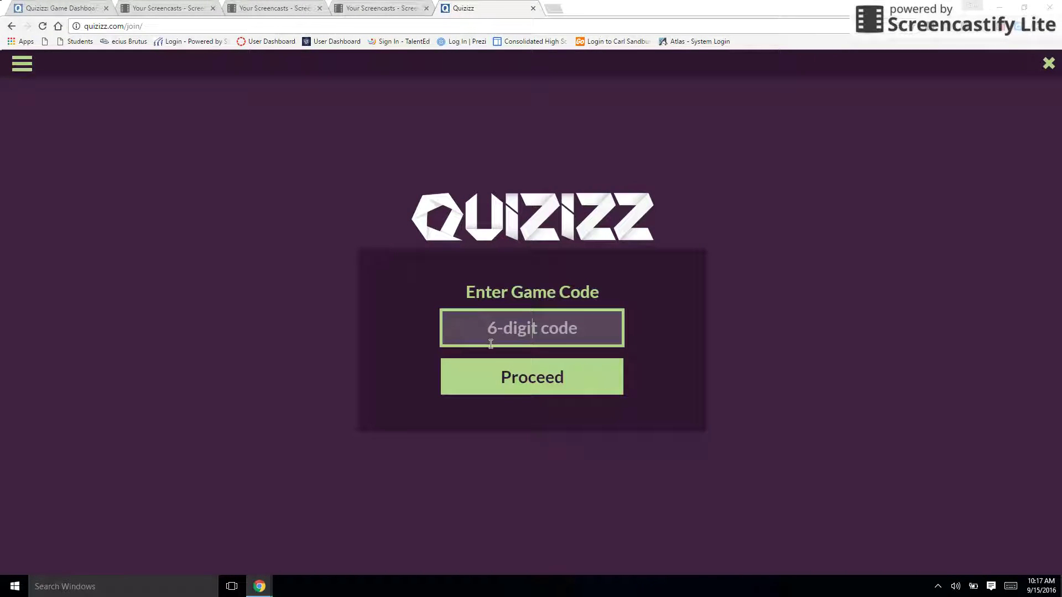
pyautogui.write('895875')
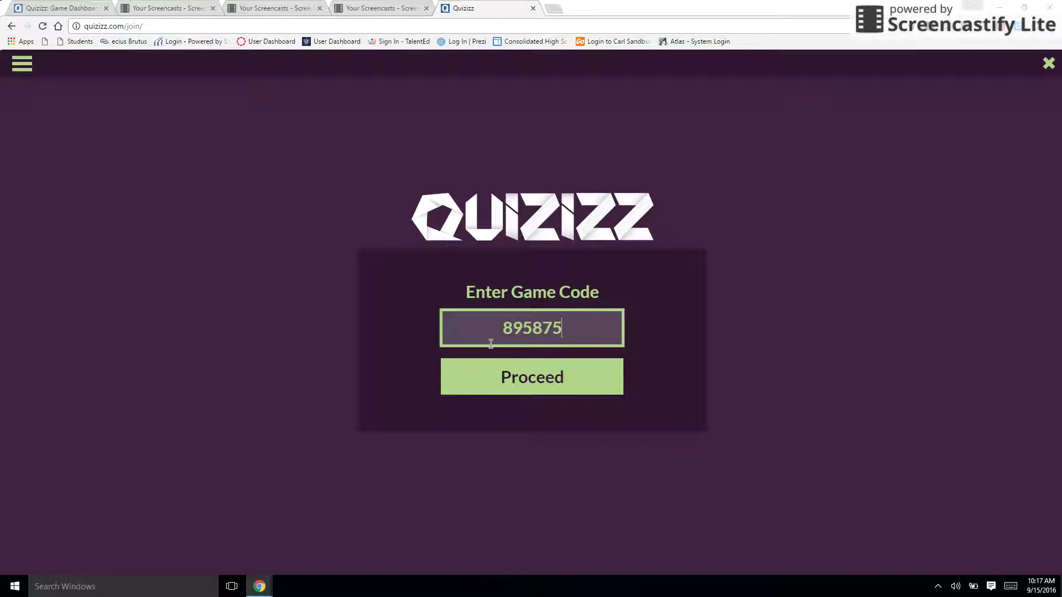
pyautogui.press('Return')
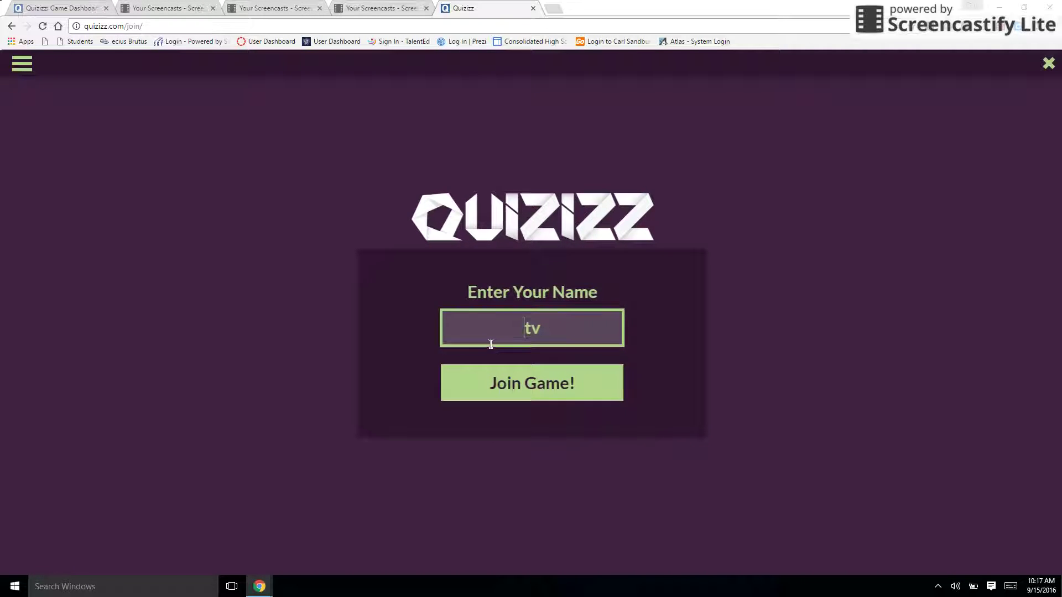
pyautogui.click(523, 383)
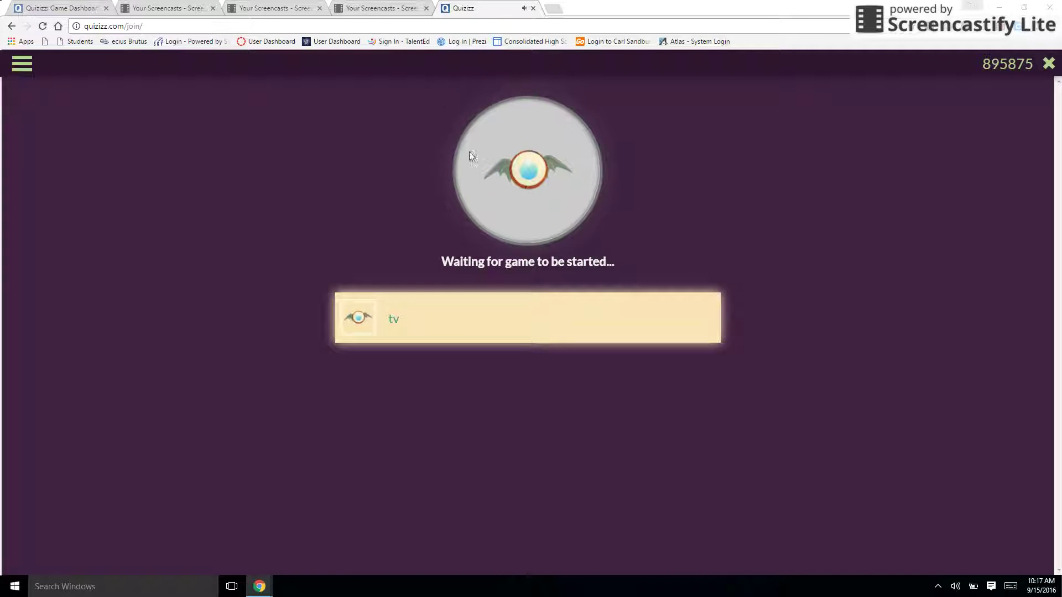
# - Return to the host dashboard, check the joined player and start the game
pyautogui.click(58, 8)
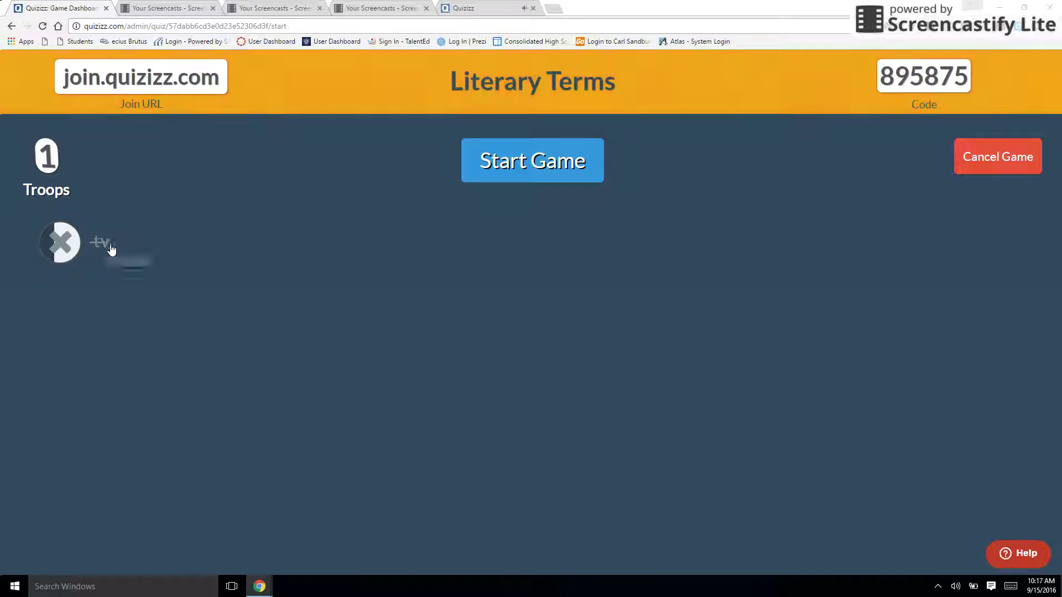
pyautogui.moveTo(97, 244)
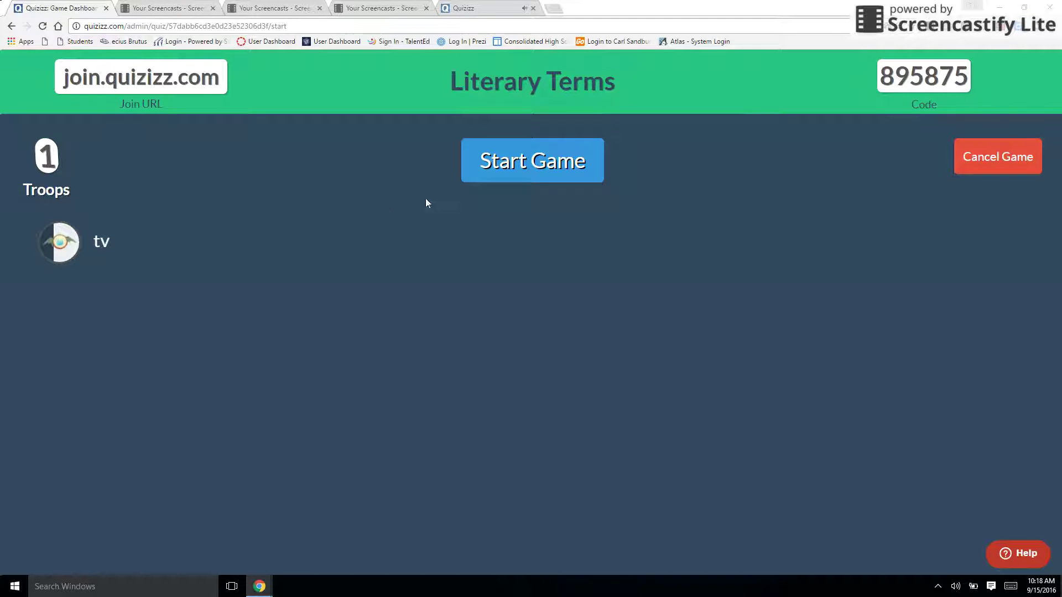
pyautogui.click(546, 176)
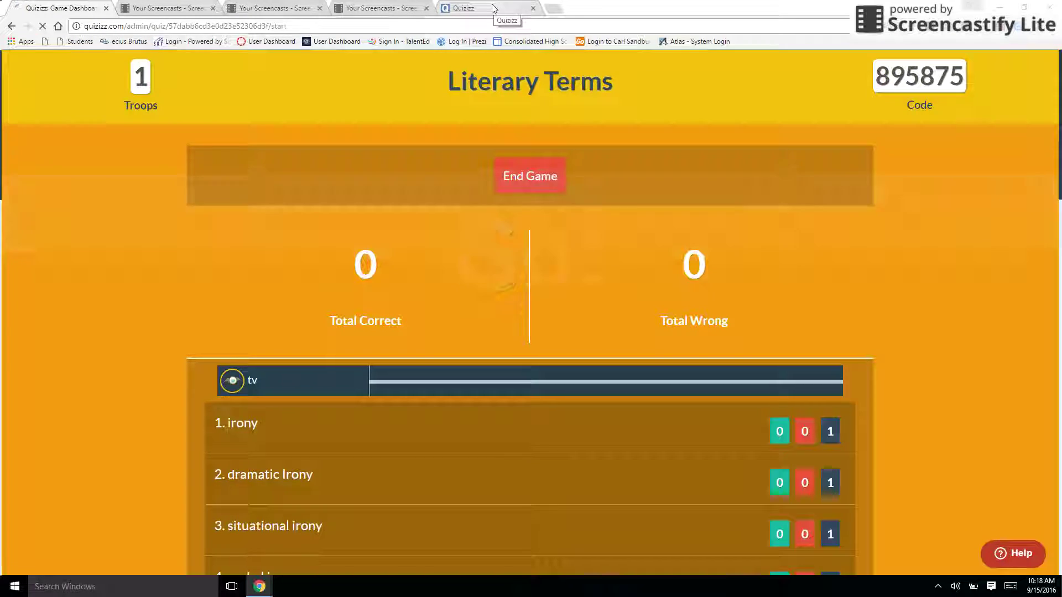
# - As the student, answer foreshadowing with "clues or hints about future events to happen" and paradox with "a statement that's opposite yet still true"
pyautogui.click(489, 8)
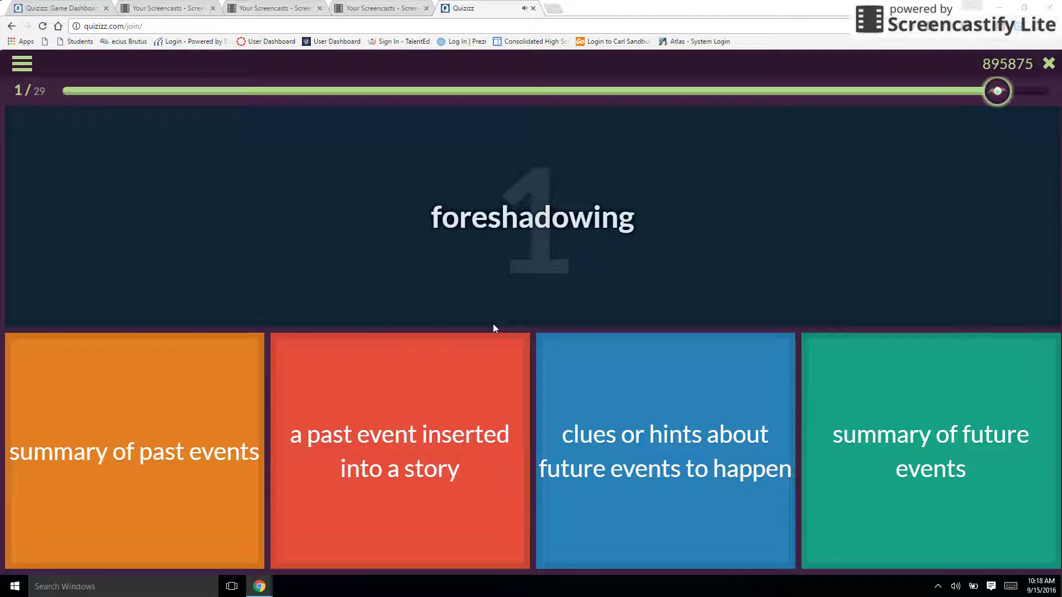
pyautogui.click(641, 423)
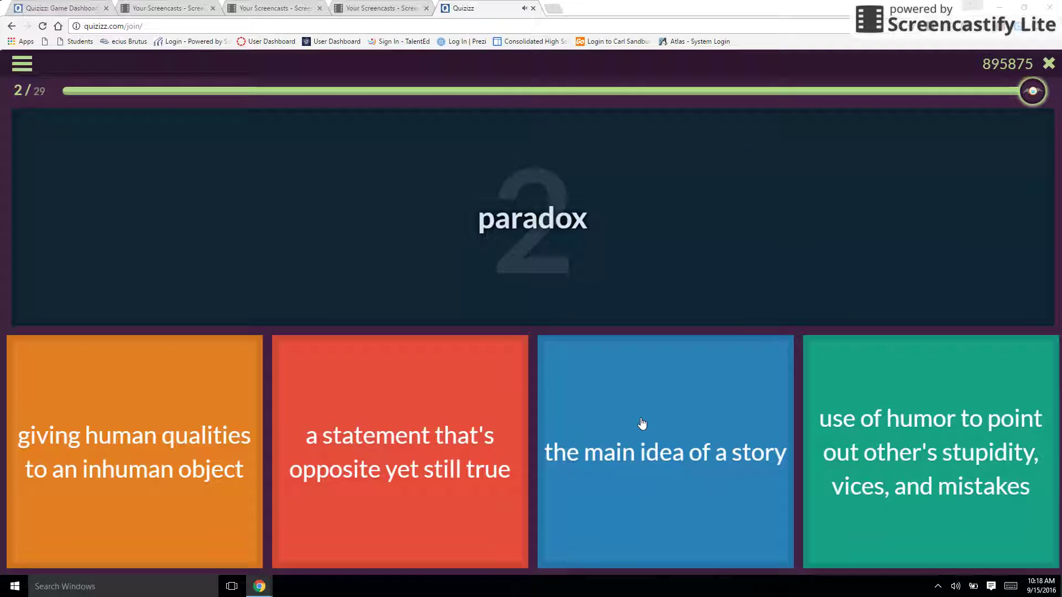
pyautogui.click(369, 446)
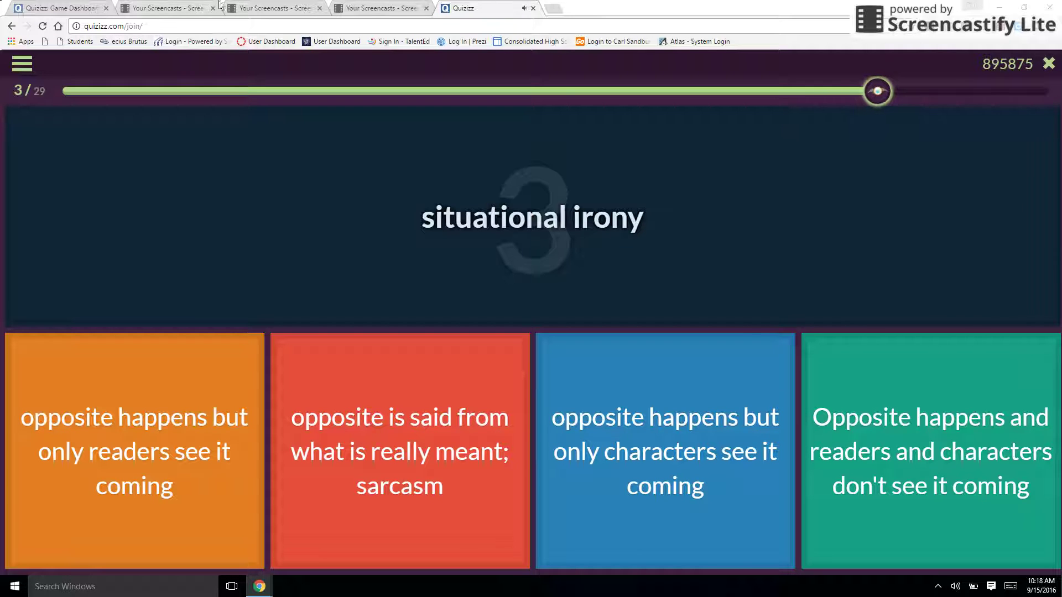
# - Close the student's game page, return to the host dashboard and end the live game
pyautogui.click(532, 8)
pyautogui.click(61, 7)
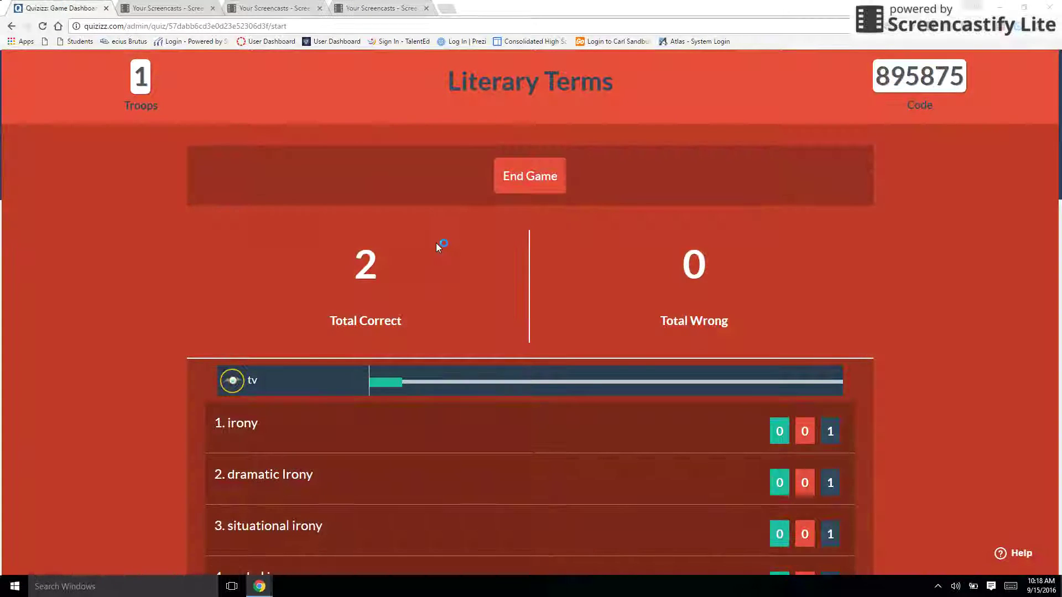
pyautogui.click(544, 178)
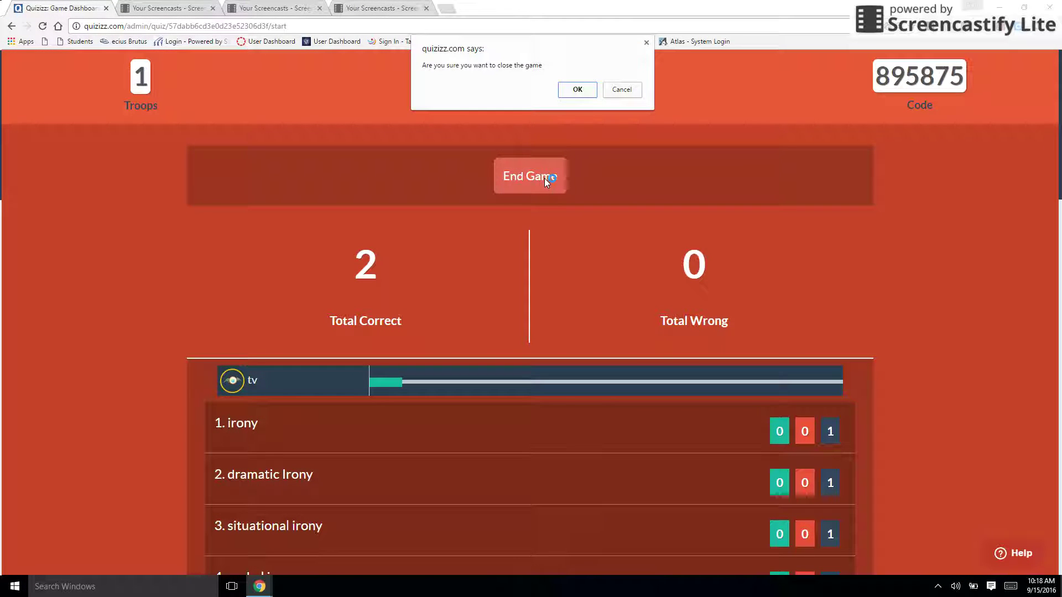
pyautogui.click(579, 88)
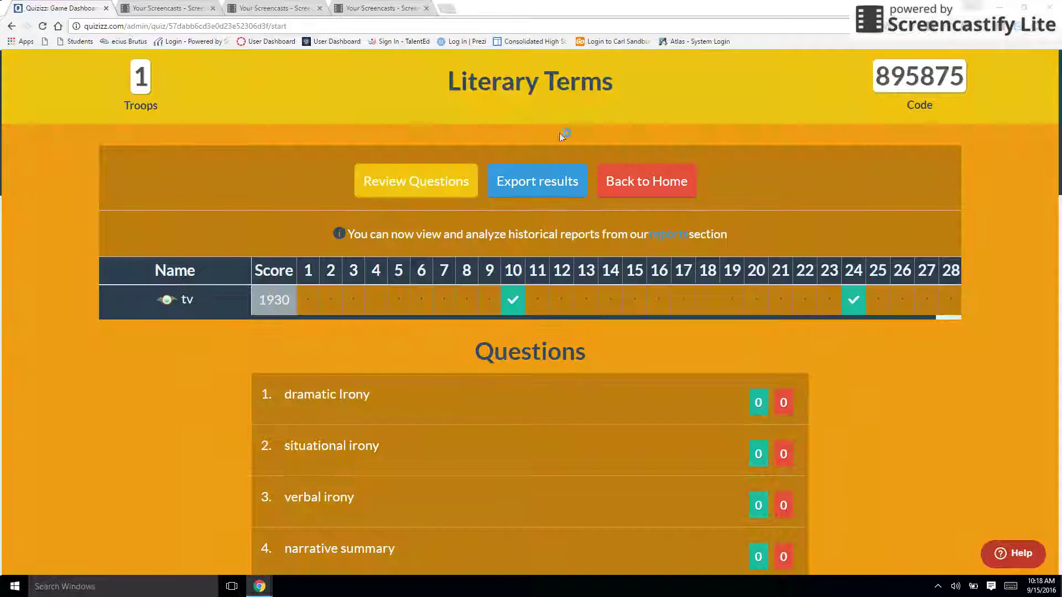
# - Look through the finished game's results for each question
pyautogui.scroll(-1, 778, 412)
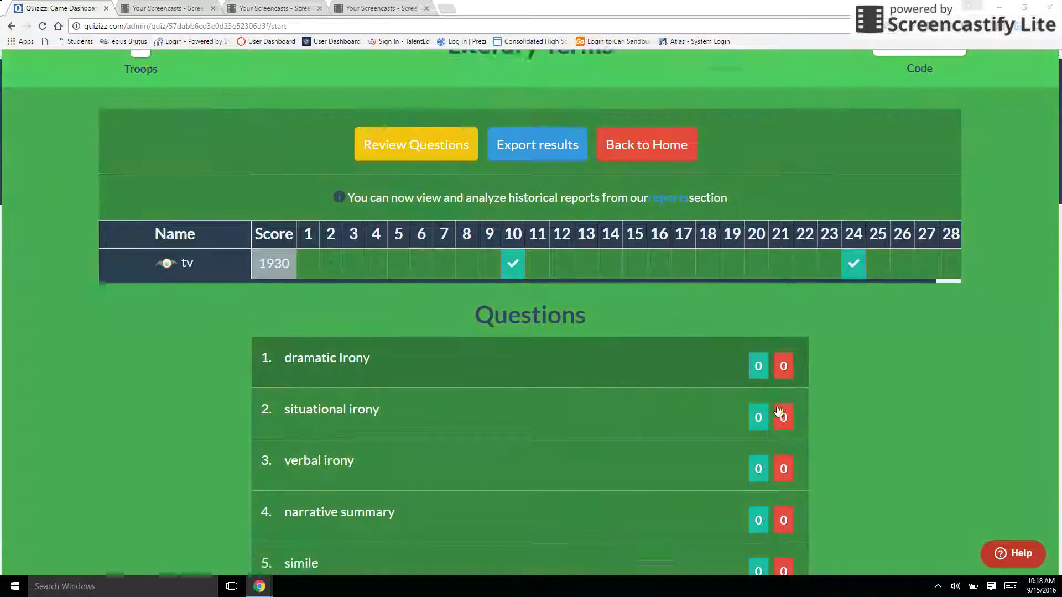
pyautogui.scroll(-9, 777, 410)
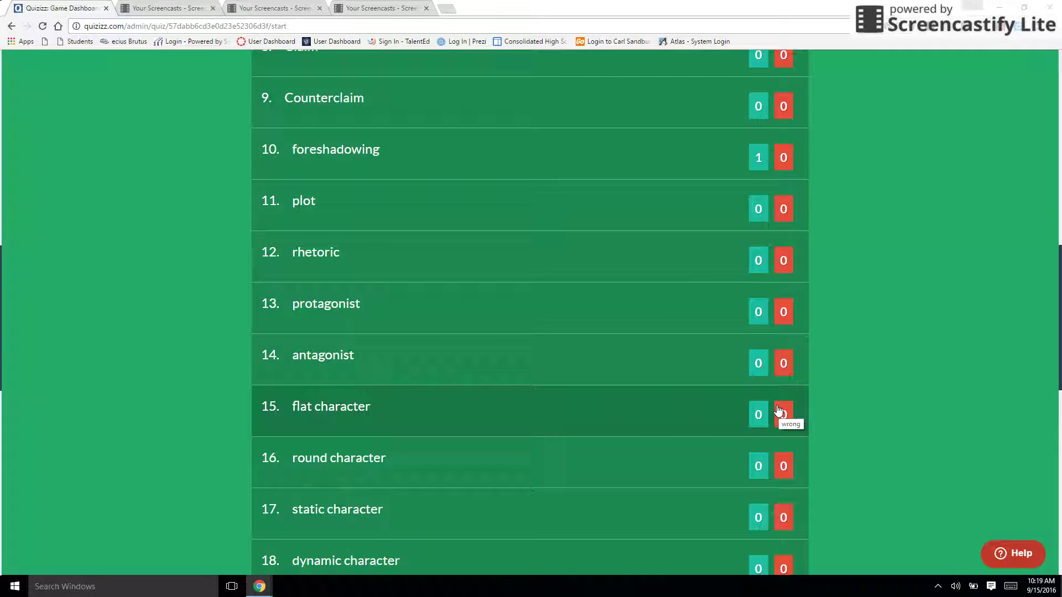
pyautogui.scroll(10, 778, 411)
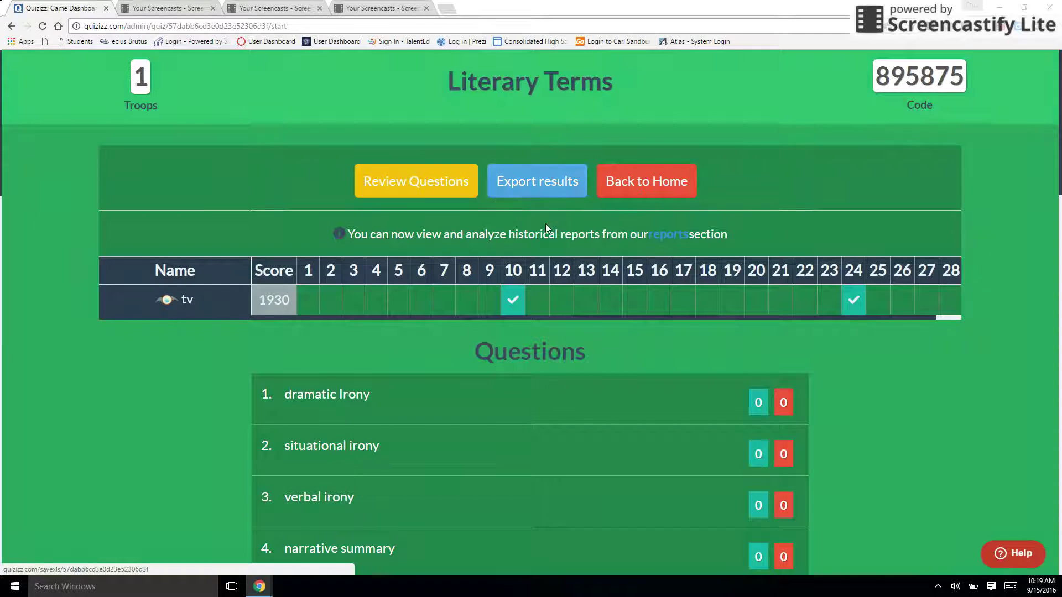
# - Leave the game results and open the completed report for the Literary Terms quiz
pyautogui.click(648, 186)
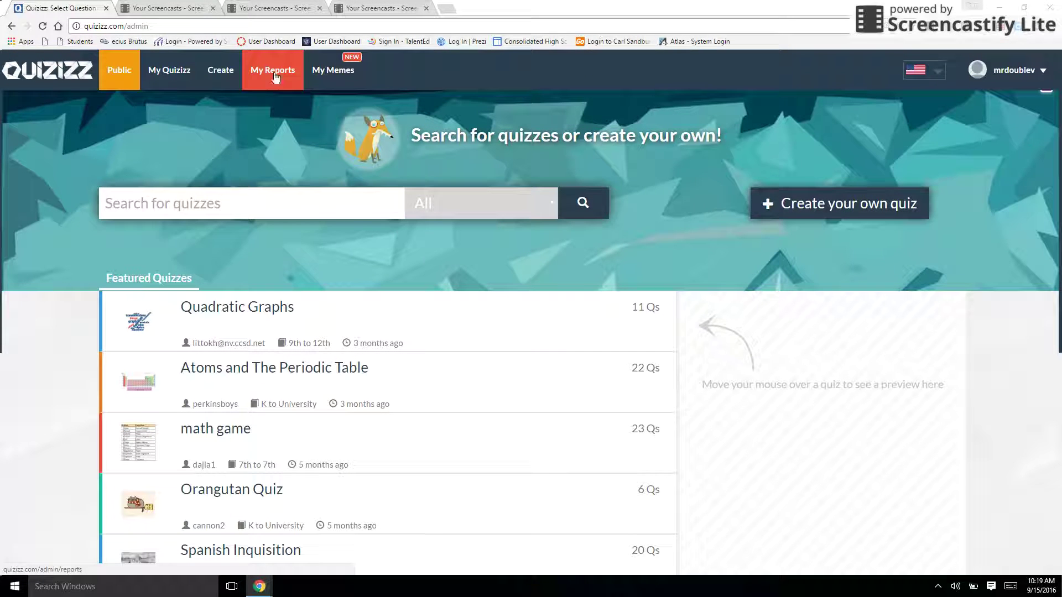
pyautogui.click(274, 72)
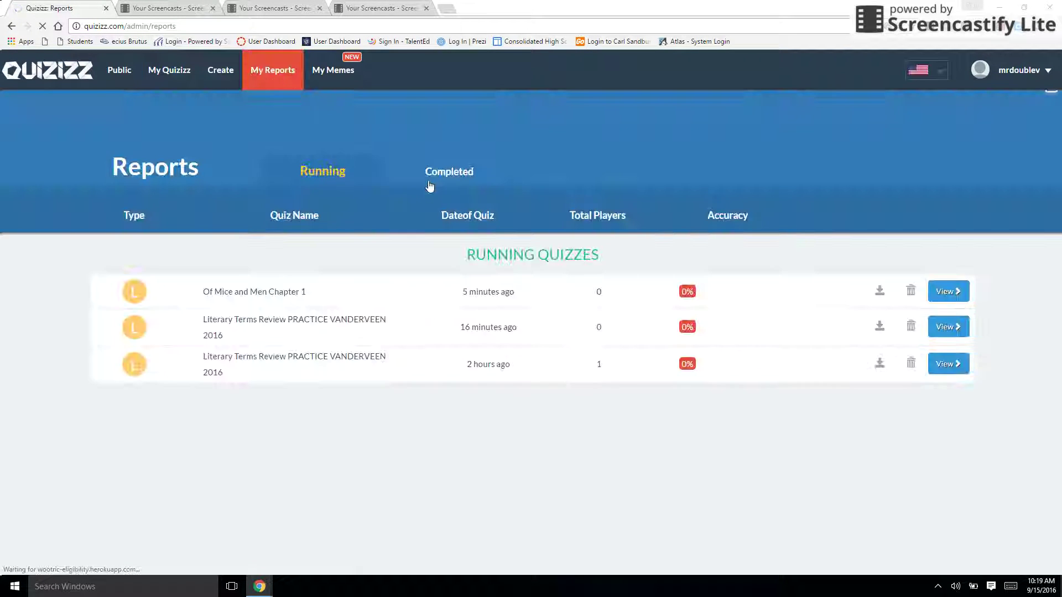
pyautogui.click(448, 180)
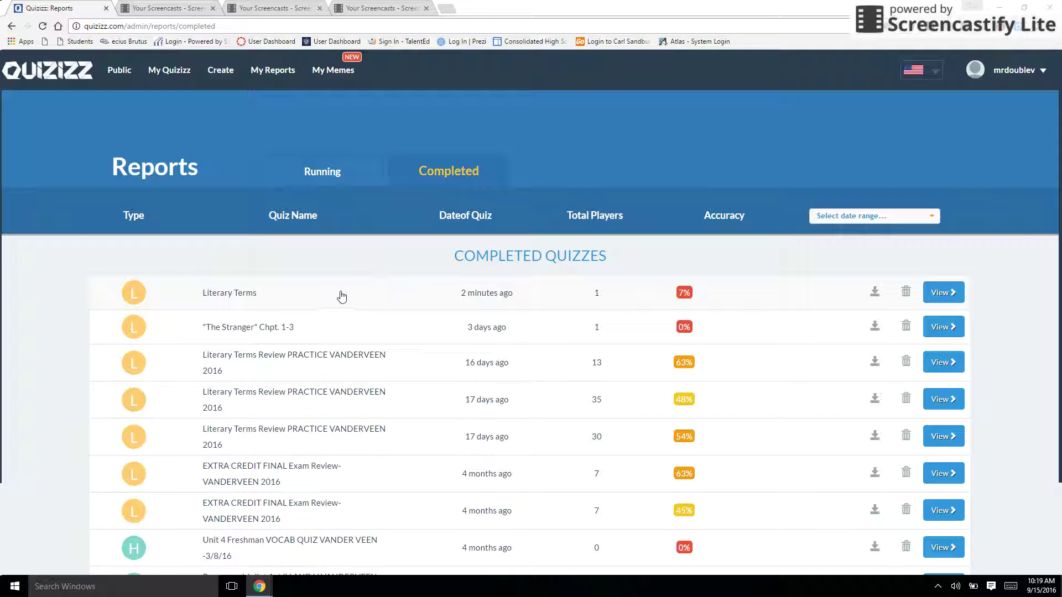
pyautogui.click(932, 299)
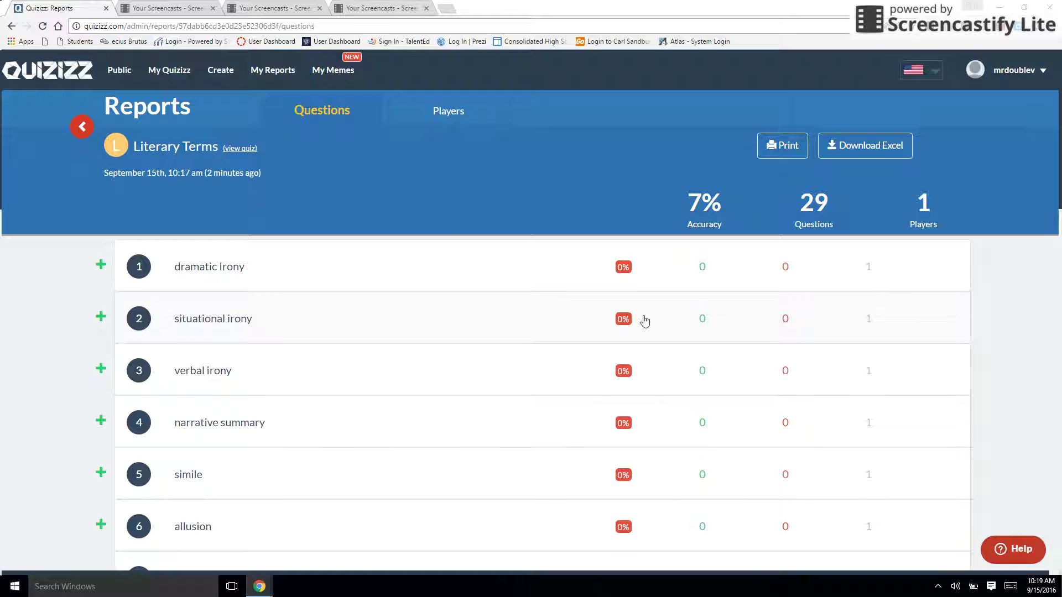
# - Return to the completed reports, open the 16-day-old Literary Terms Review PRACTICE report and expand question 1's student answers
pyautogui.click(11, 27)
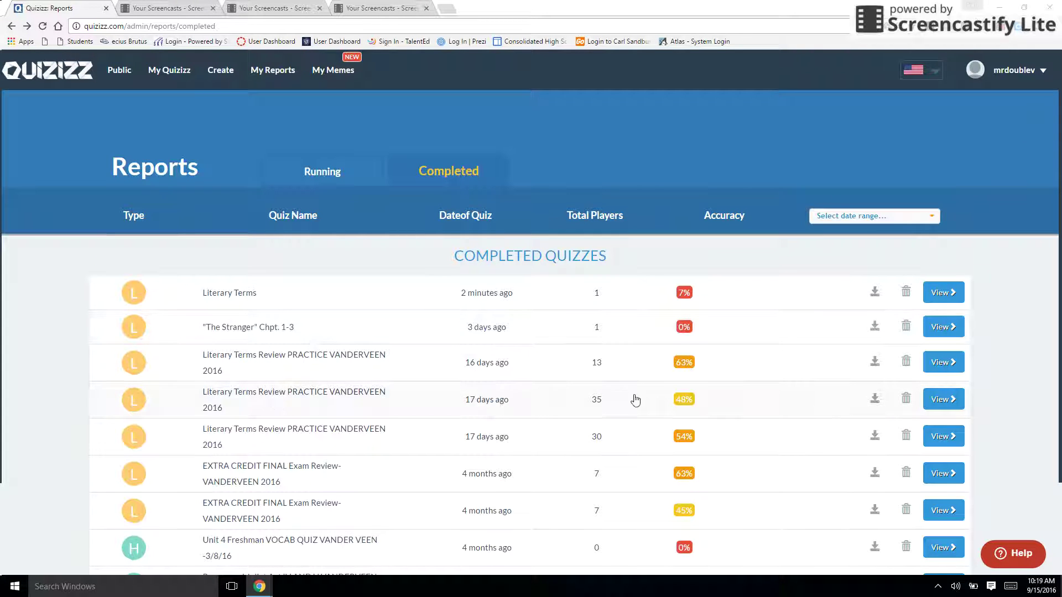
pyautogui.click(949, 365)
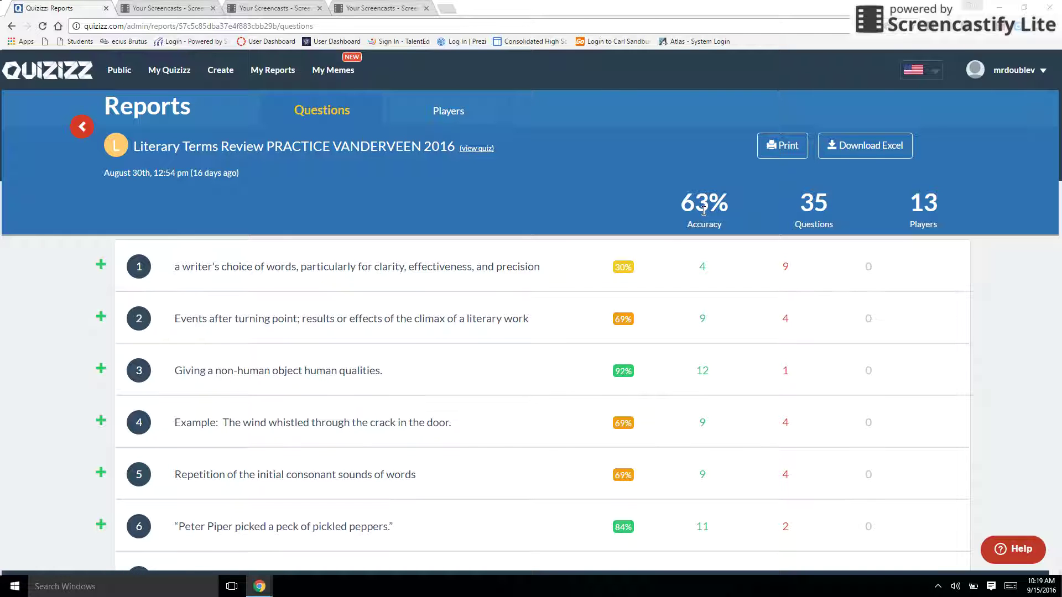
pyautogui.click(99, 266)
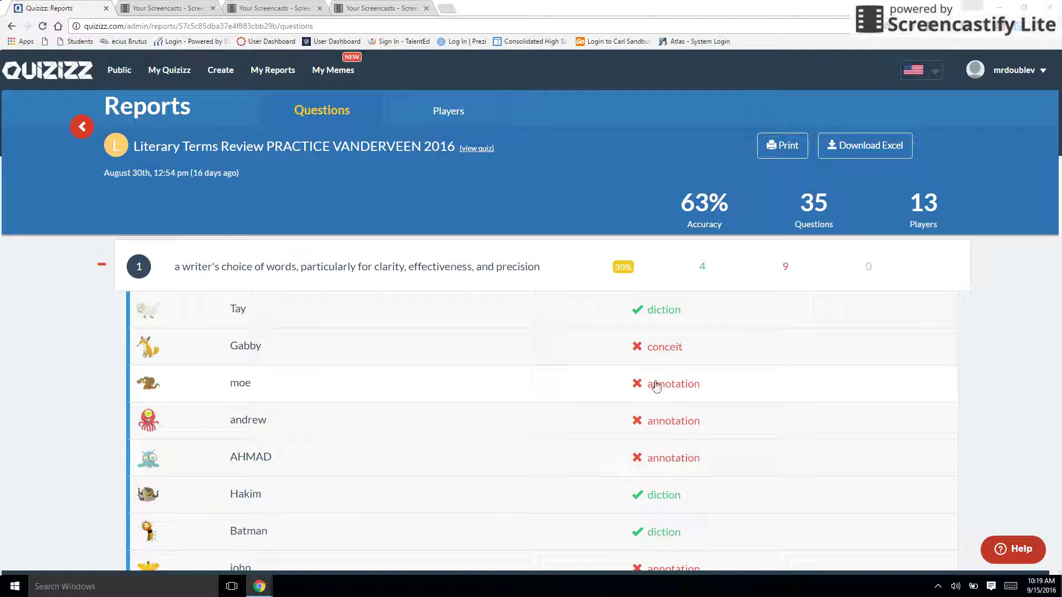
# - Review the students' answers to question 1 and the accuracy of the other questions, then open the fifth listed student's individual results
pyautogui.scroll(-5, 636, 459)
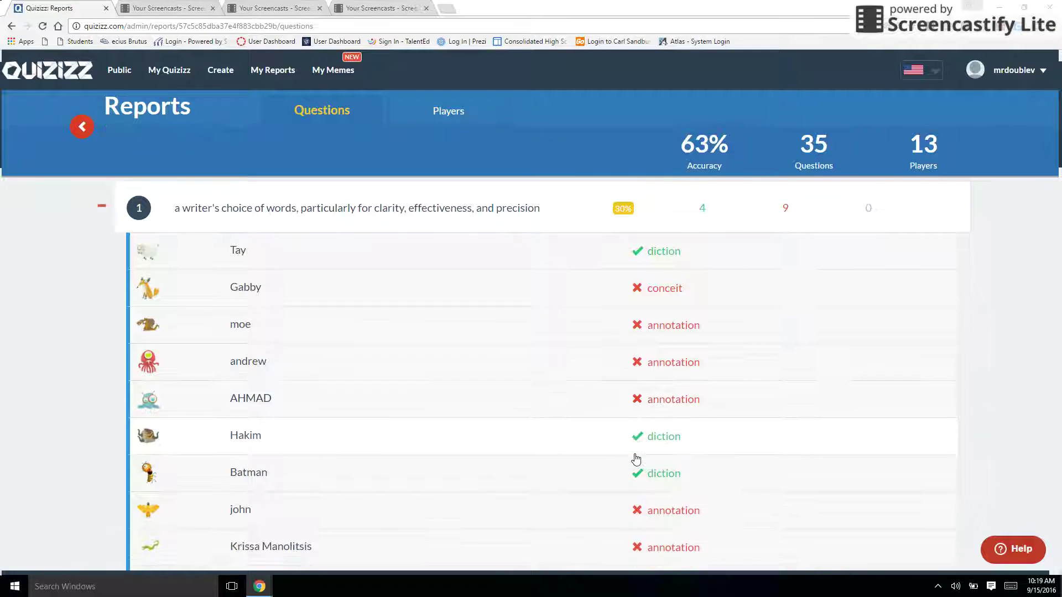
pyautogui.scroll(5, 636, 459)
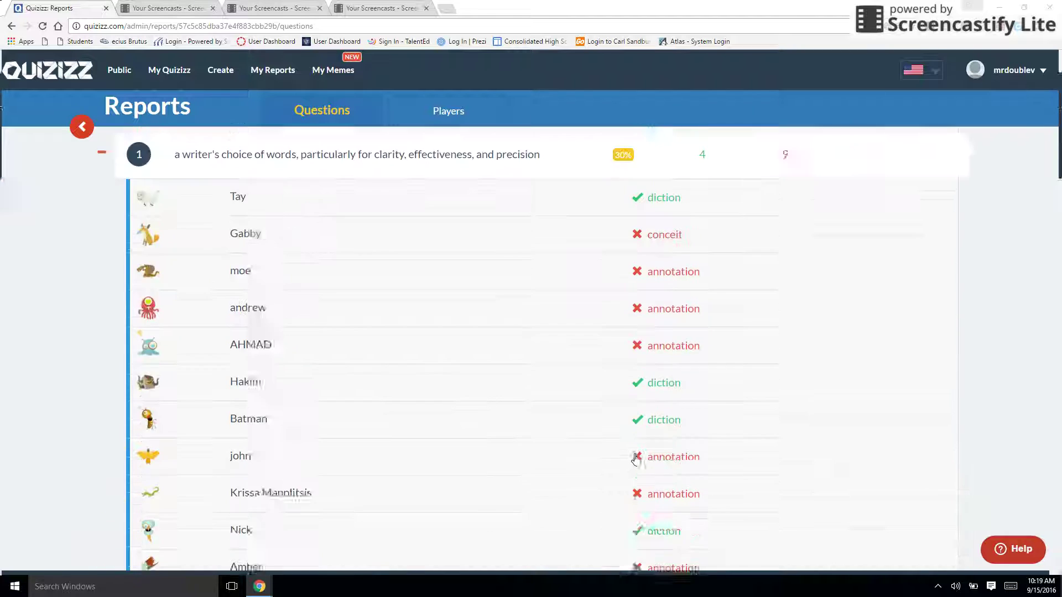
pyautogui.scroll(-7, 636, 459)
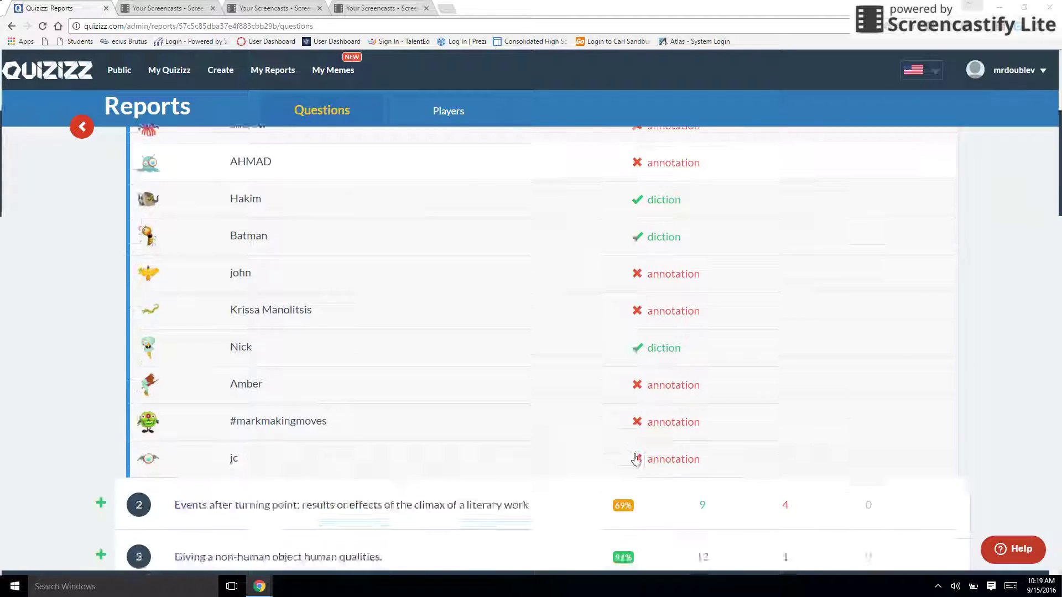
pyautogui.scroll(-4, 636, 459)
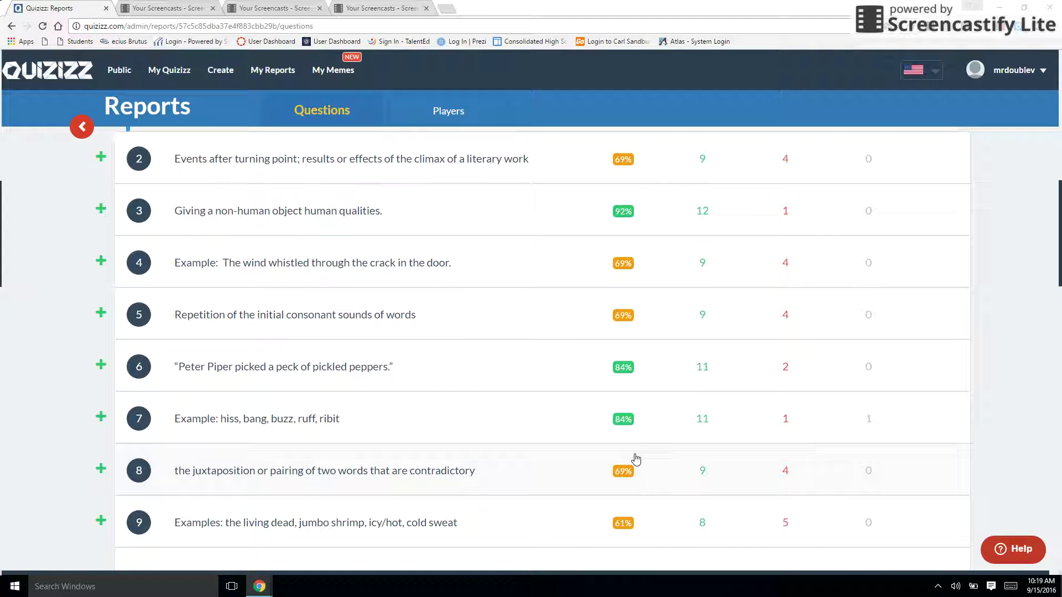
pyautogui.scroll(10, 636, 459)
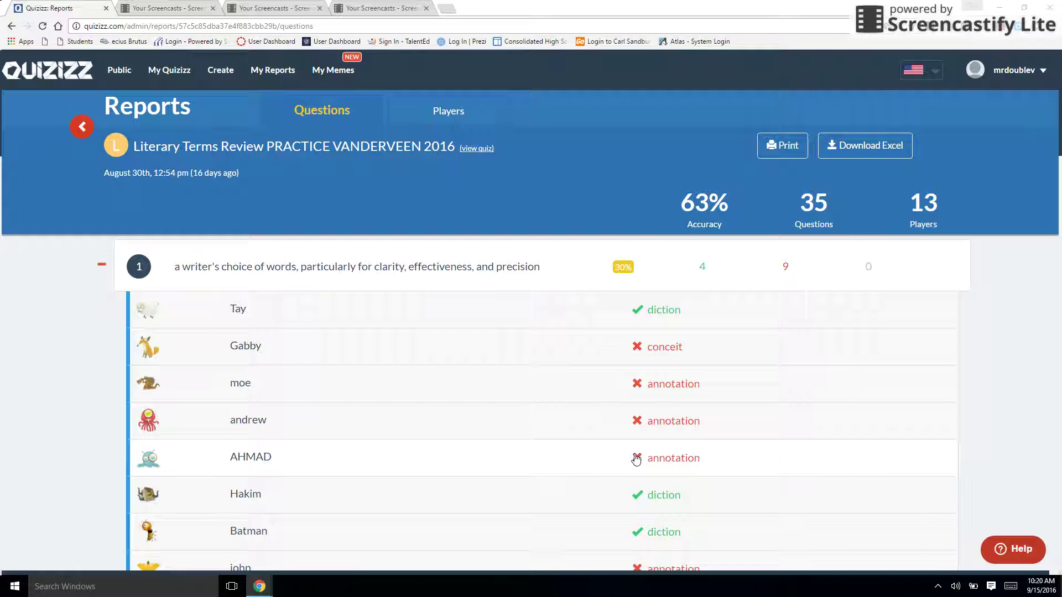
pyautogui.click(636, 459)
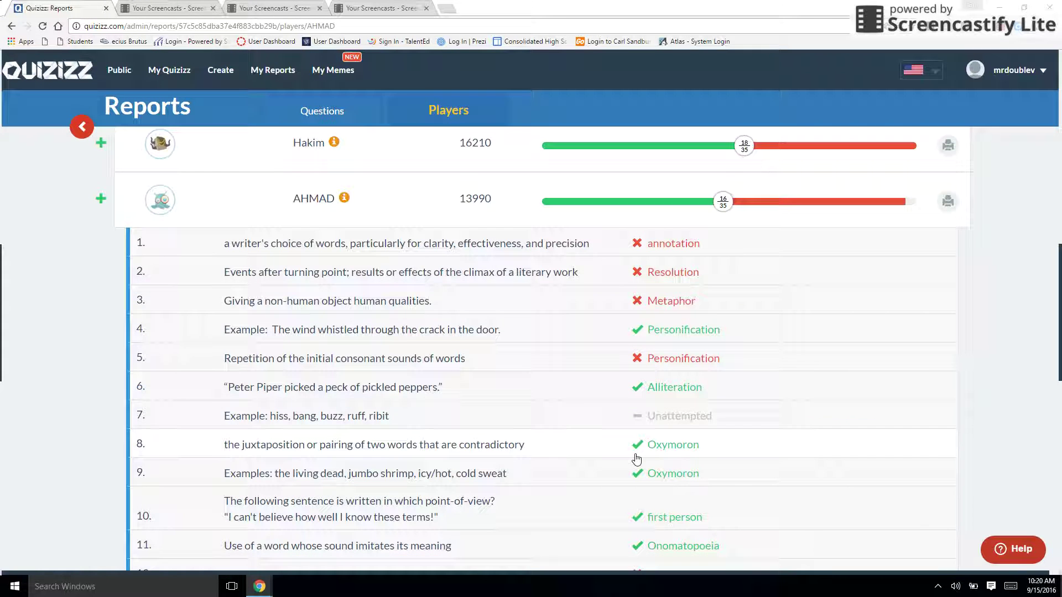